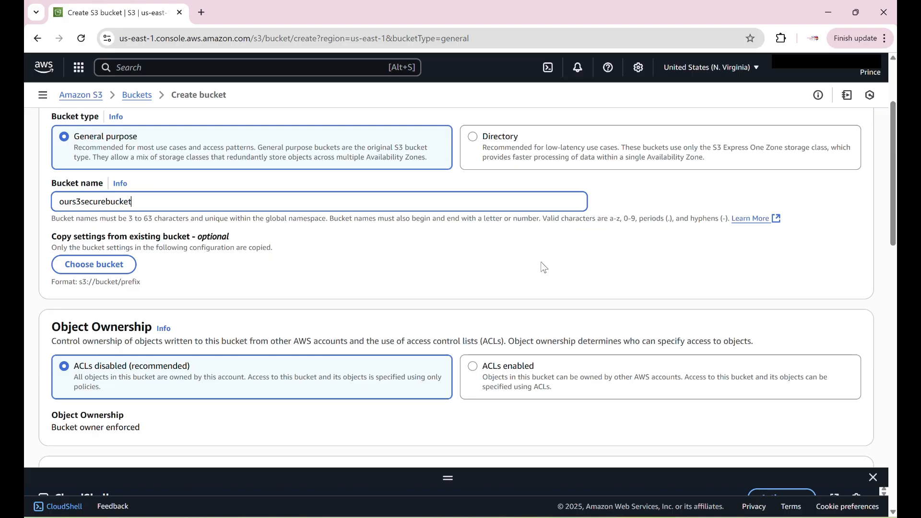
Create the bucket ours3securebucket, keeping all public access blocked, versioning disabled, SSE-S3 encryption and the bucket key enabled.
scroll(541, 264, down, 10)
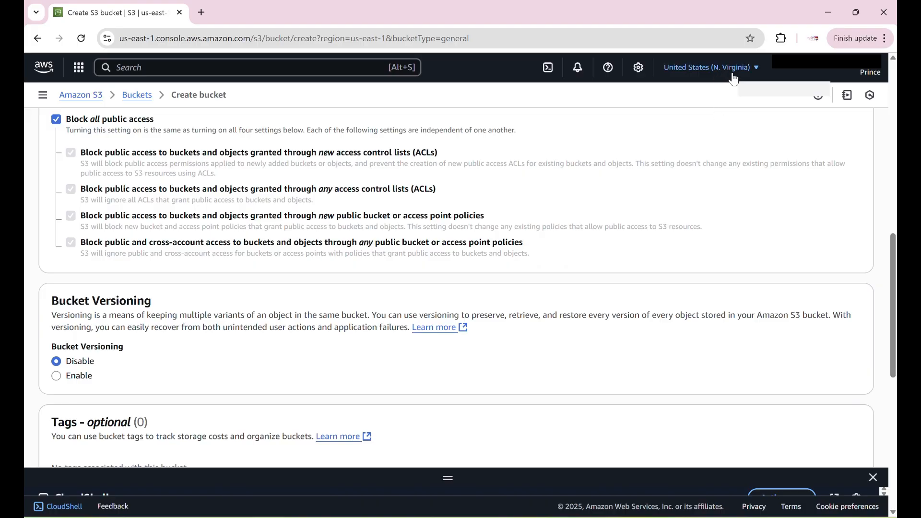
scroll(786, 200, down, 2)
scroll(789, 196, down, 5)
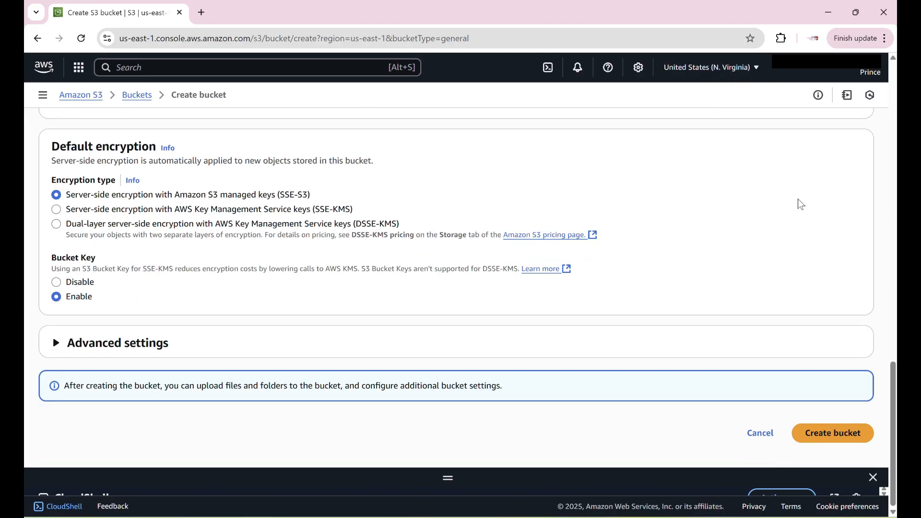
click(835, 442)
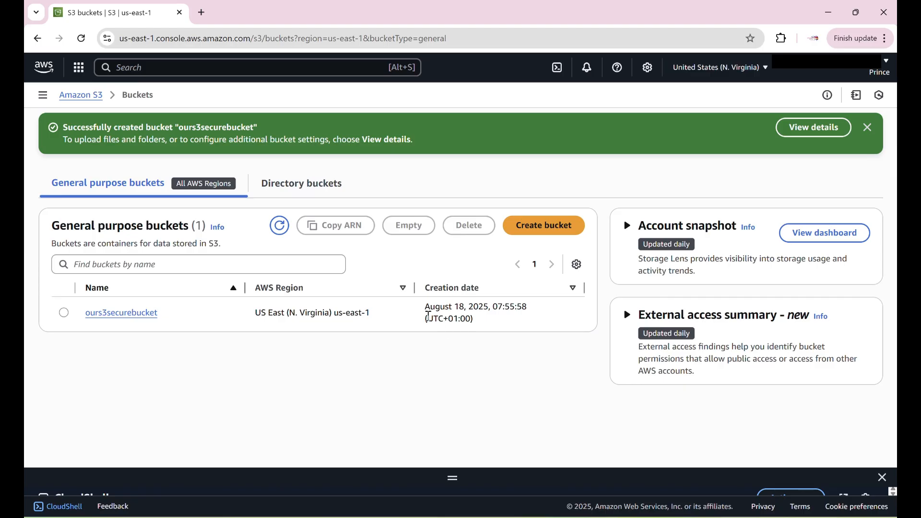
Open ours3securebucket and go to the Block public access section of its permissions.
click(143, 315)
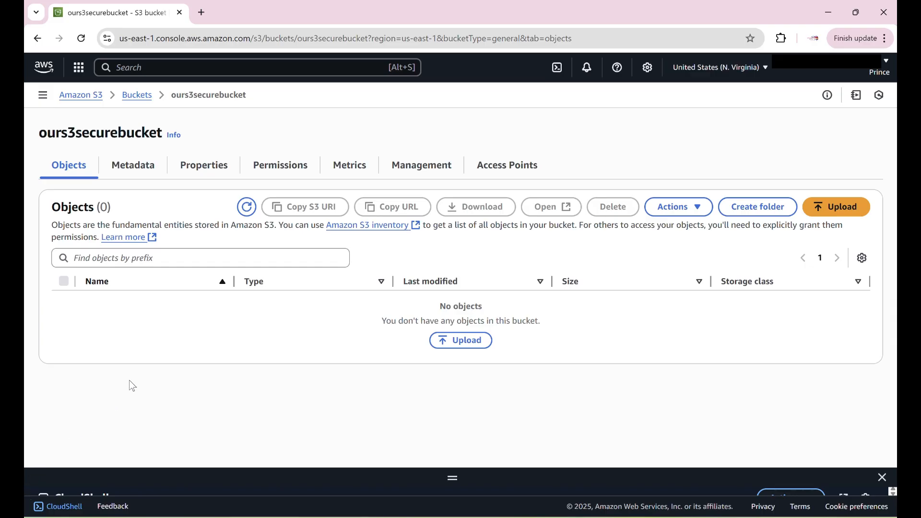
click(283, 177)
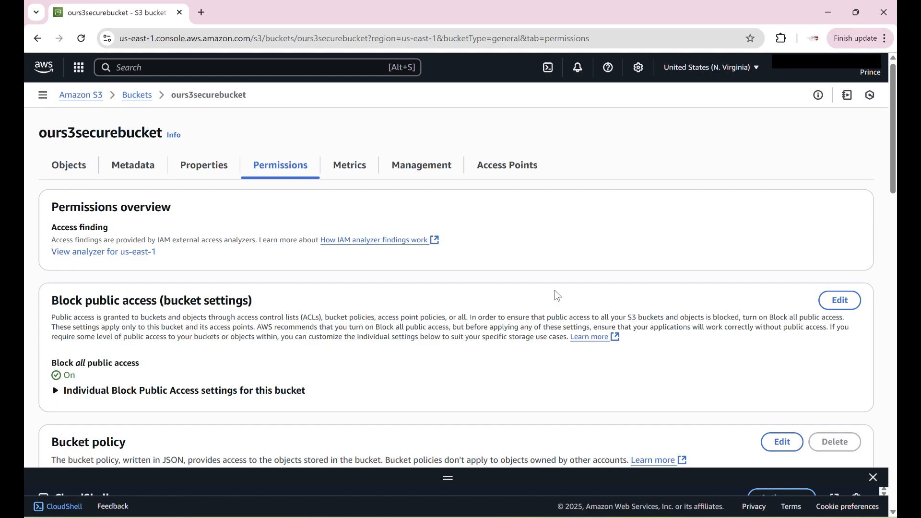
scroll(569, 291, down, 1)
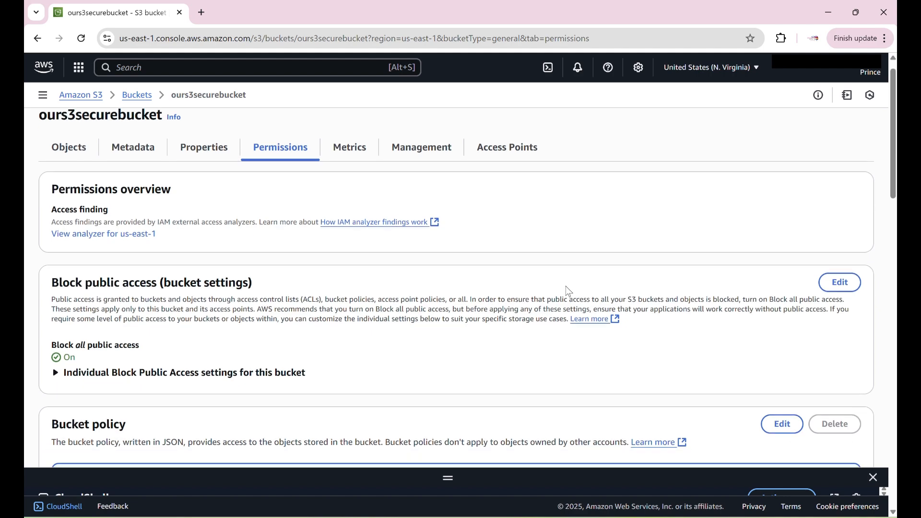
scroll(569, 291, down, 2)
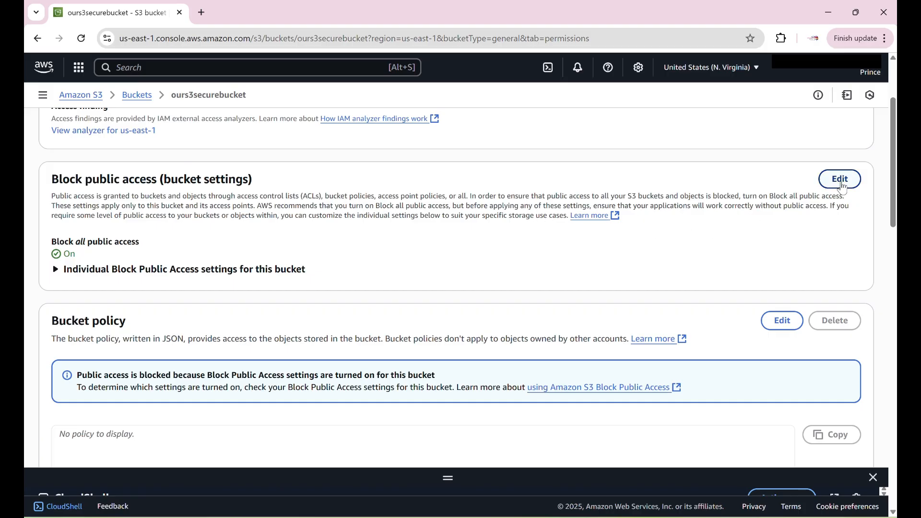
Save the bucket's Block public access settings with Block all public access enabled, entering "confirm" to approve.
click(842, 184)
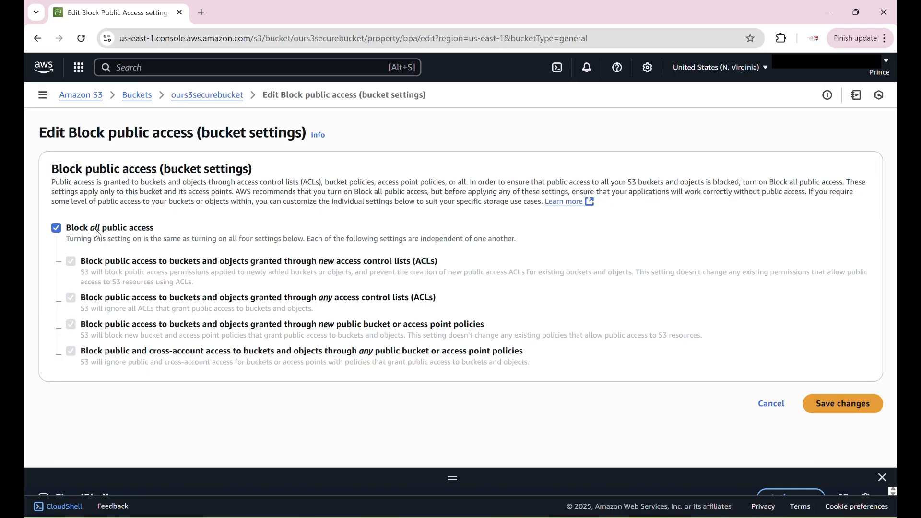
click(57, 228)
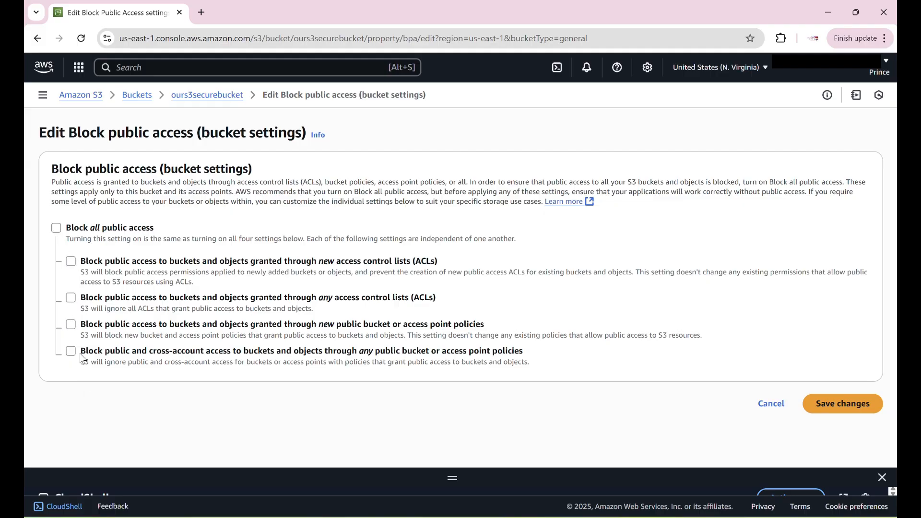
click(54, 229)
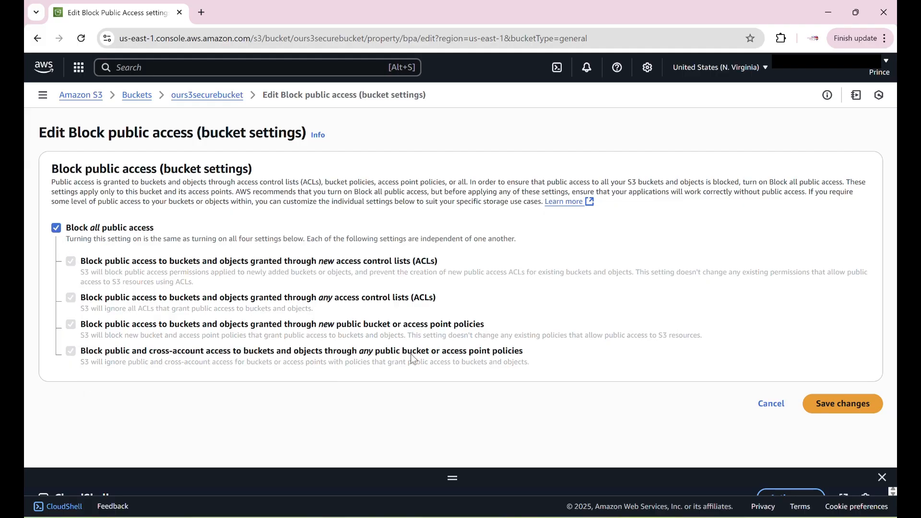
click(839, 405)
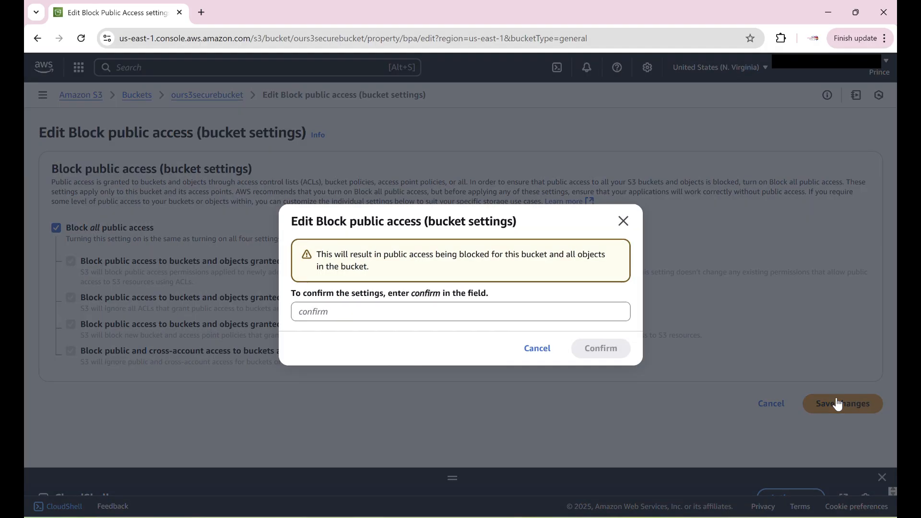
click(455, 316)
text(c)
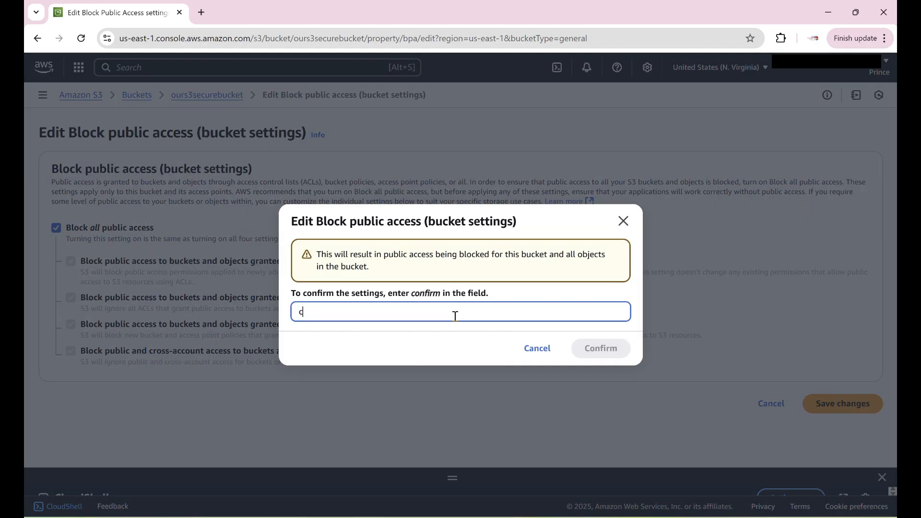
text(onfirm)
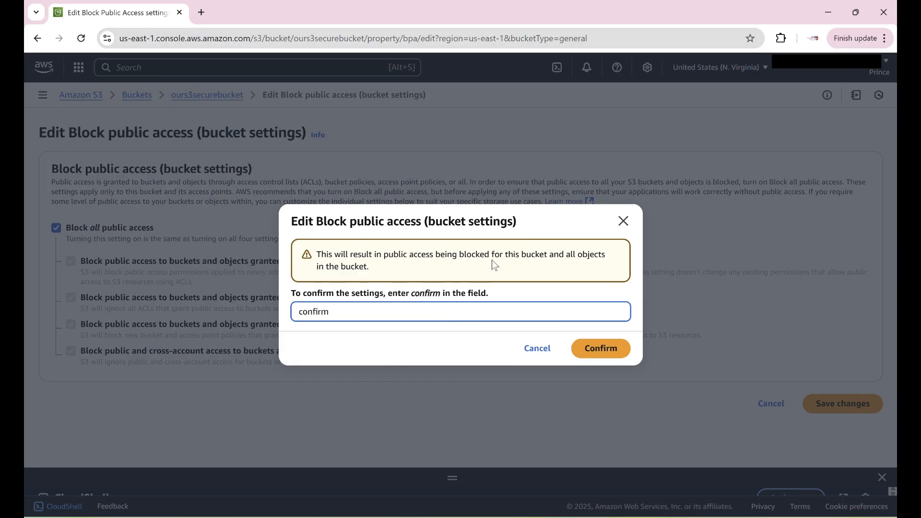
click(600, 357)
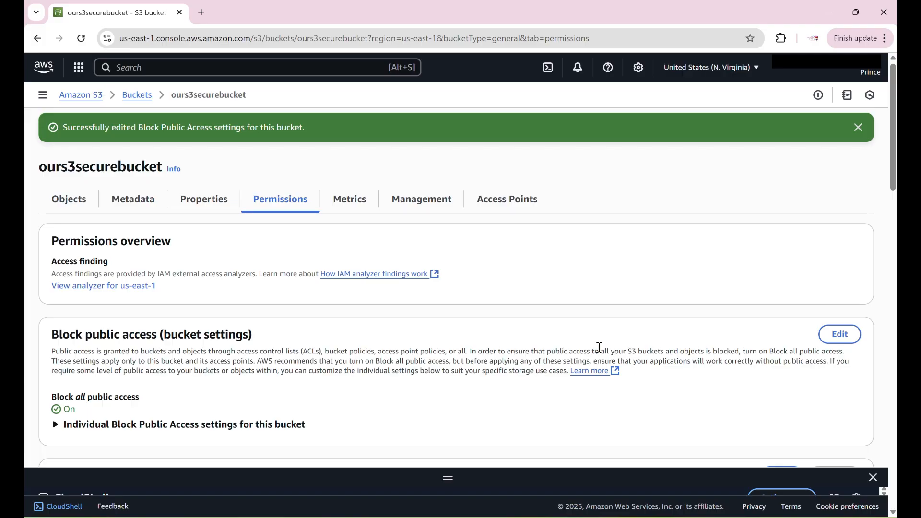
Save the bucket's default encryption properties with server-side encryption using Amazon S3 managed keys (SSE-S3) and Bucket Key enabled.
scroll(594, 318, down, 4)
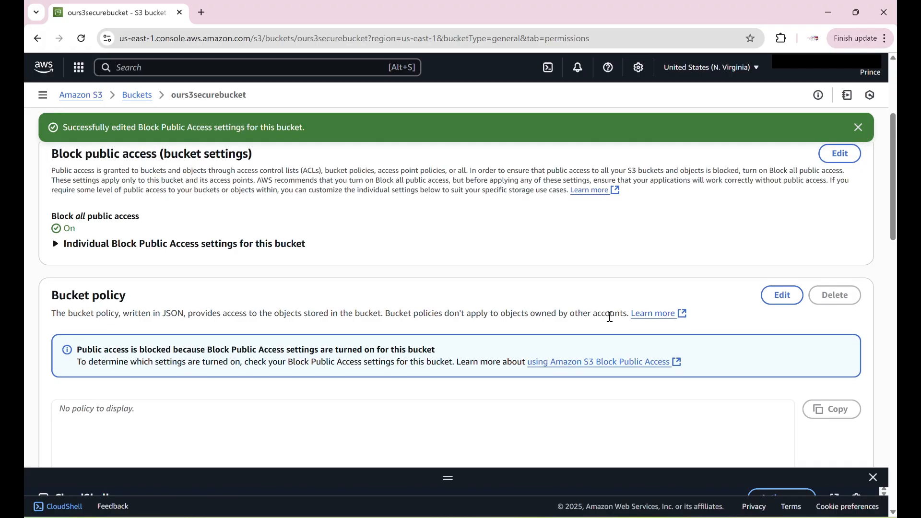
scroll(609, 316, up, 1)
scroll(609, 321, down, 1)
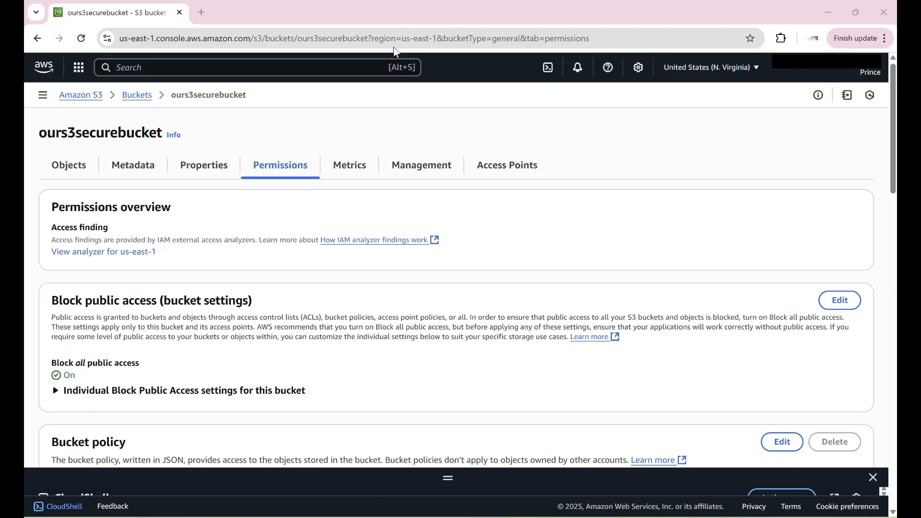
click(205, 171)
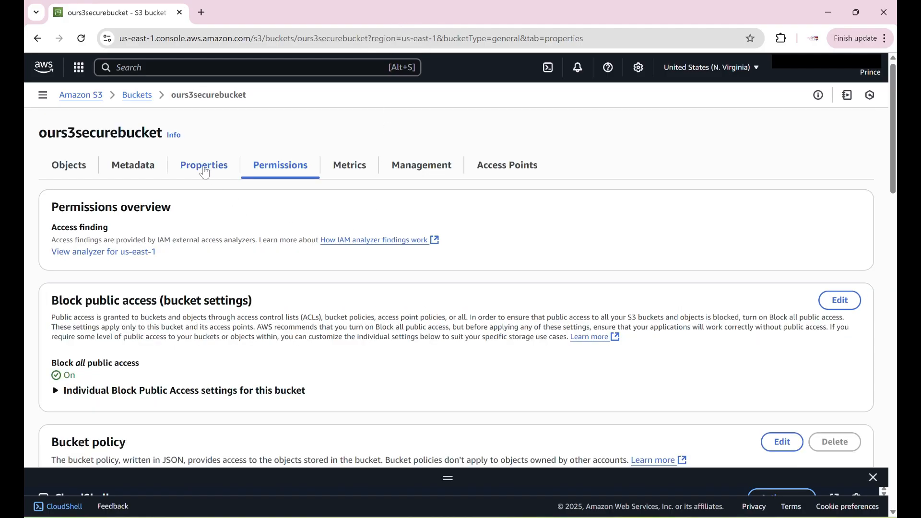
scroll(576, 305, down, 4)
scroll(598, 309, down, 3)
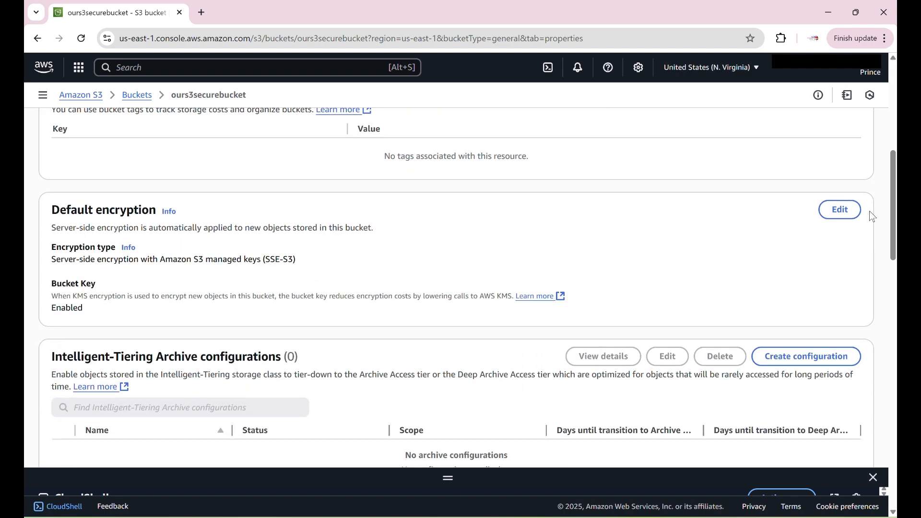
click(840, 210)
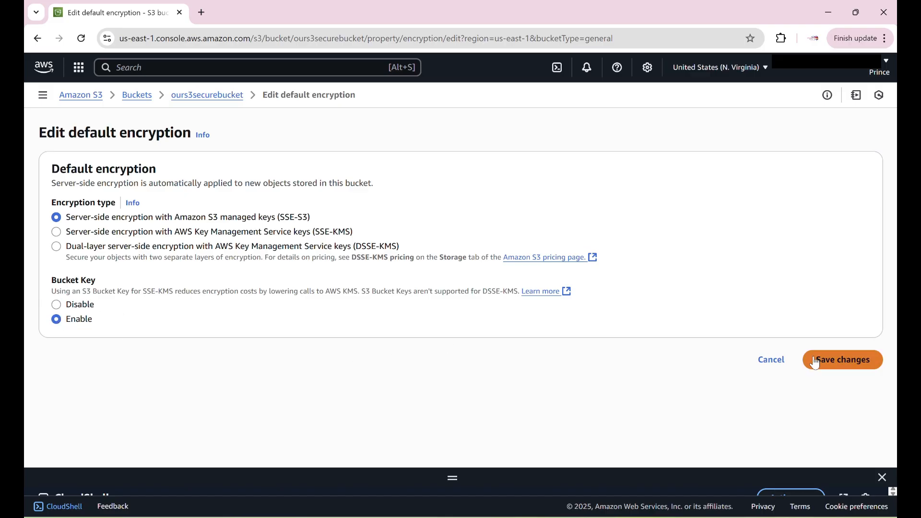
click(829, 365)
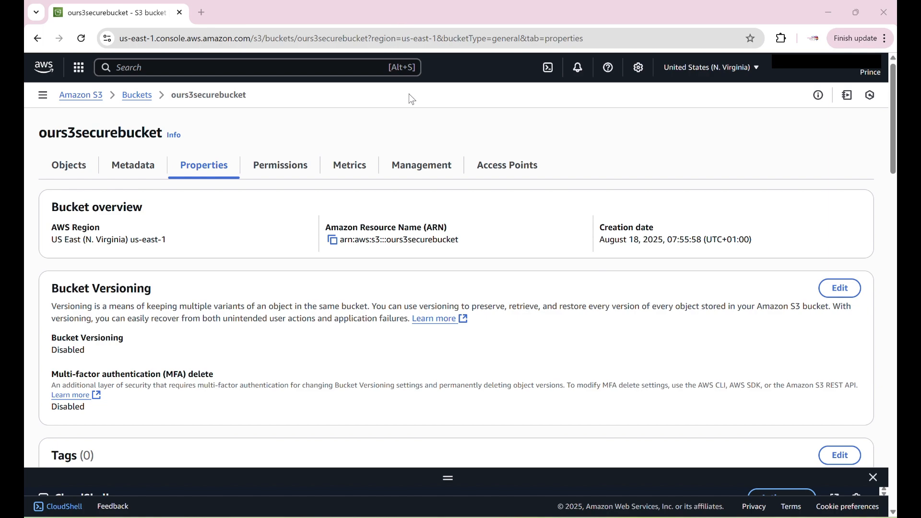
Open the policy of ours3securebucket for editing from the bucket's permissions.
click(293, 172)
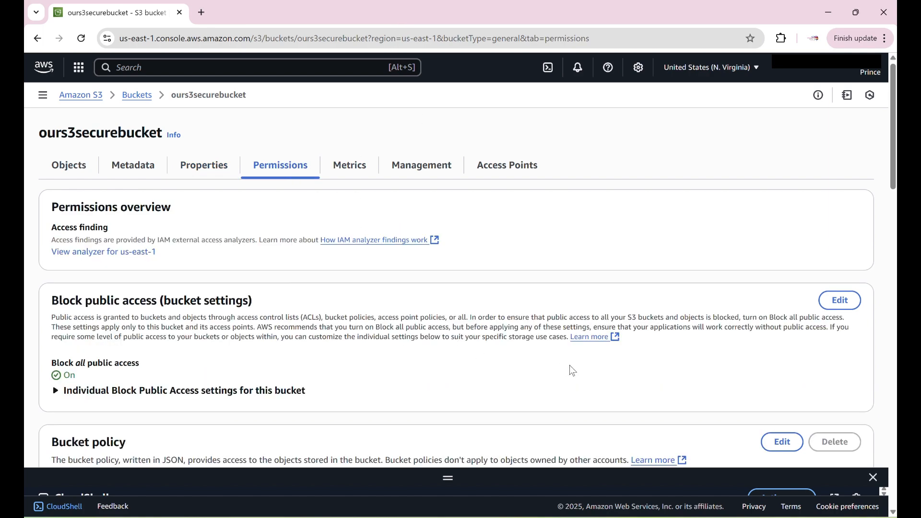
scroll(576, 367, down, 5)
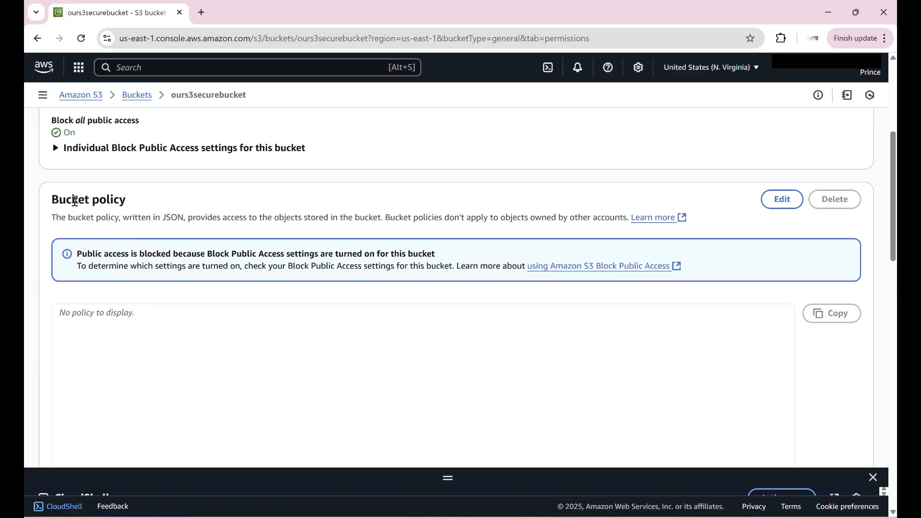
click(781, 199)
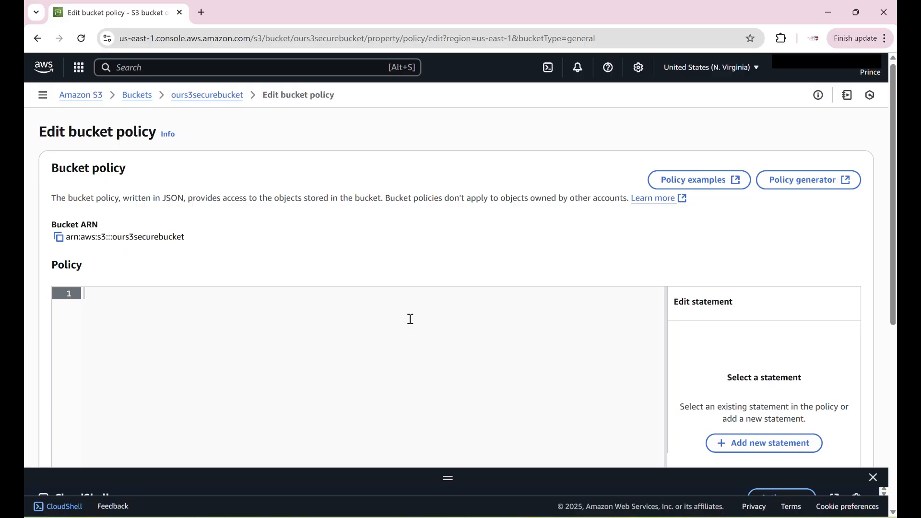
scroll(409, 319, down, 1)
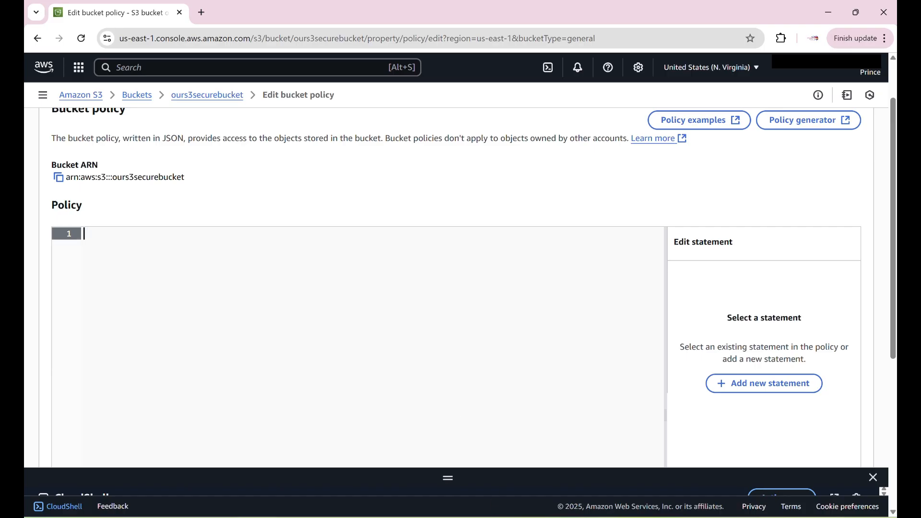
Switch to the Documentation file in Word and copy the complete example bucket policy JSON, from the first to the last brace.
mouse_move(497, 517)
click(437, 470)
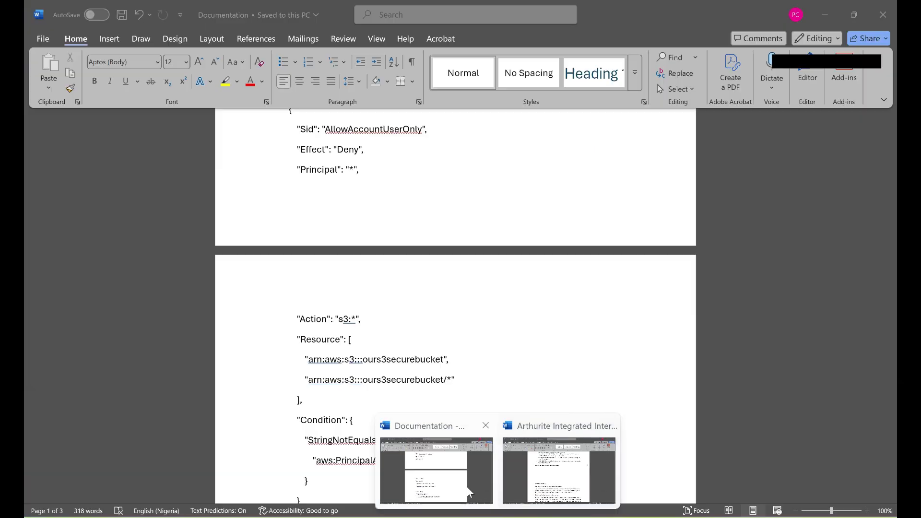
scroll(331, 253, up, 1)
scroll(331, 253, up, 3)
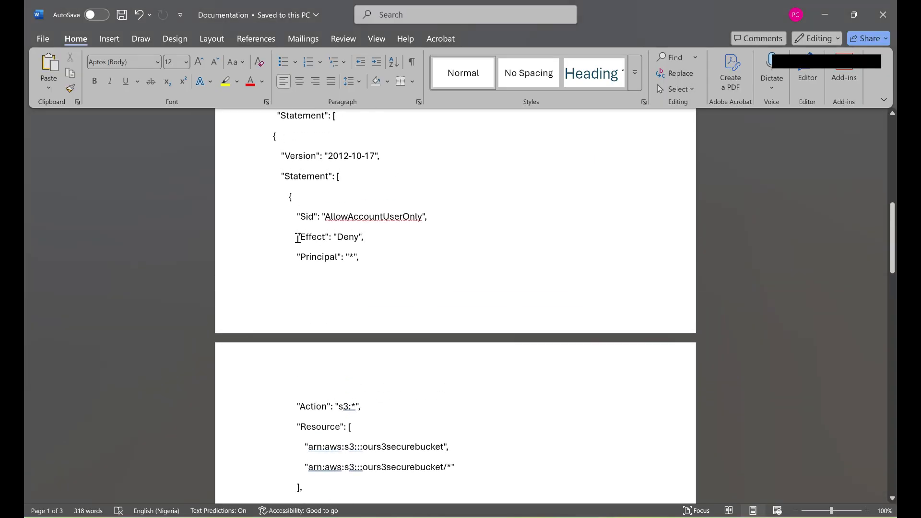
scroll(297, 231, down, 1)
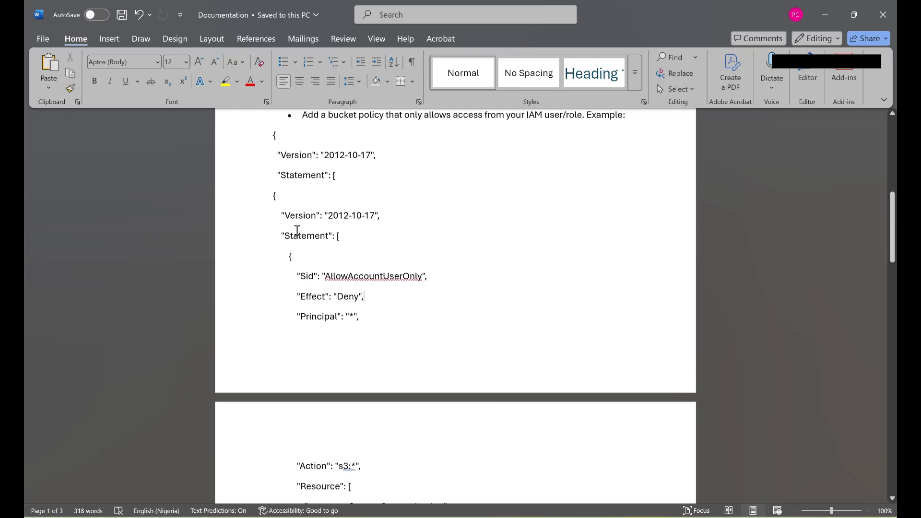
scroll(288, 207, down, 1)
scroll(283, 187, up, 1)
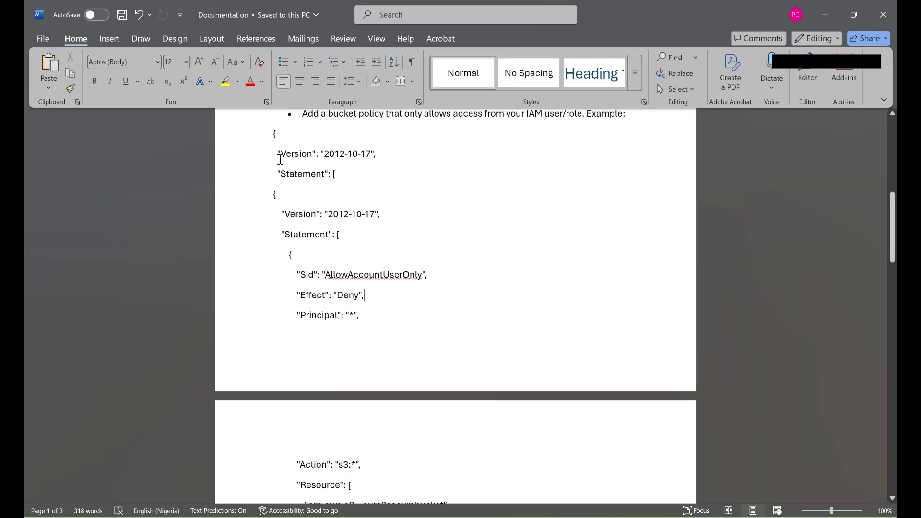
drag(273, 132, 290, 472)
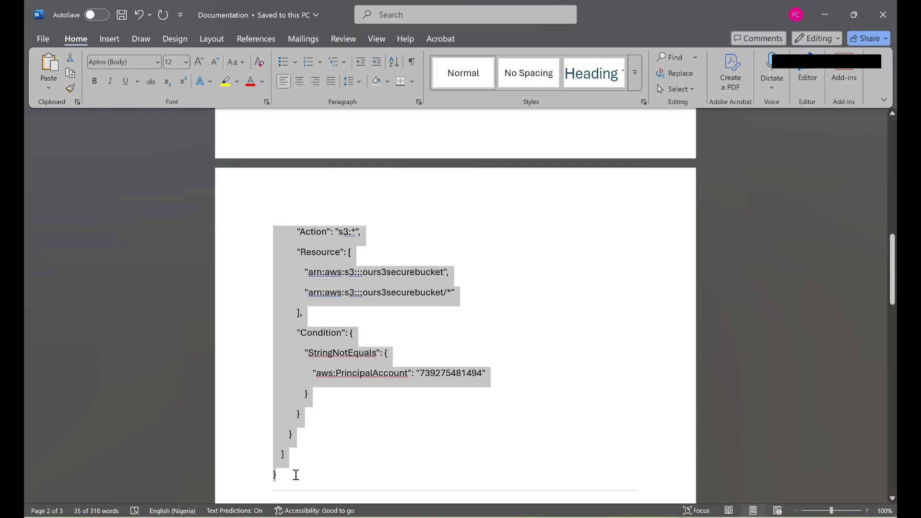
Switch back to the S3 console in Chrome, paste the copied JSON into the bucket policy editor and review its statements.
click(629, 483)
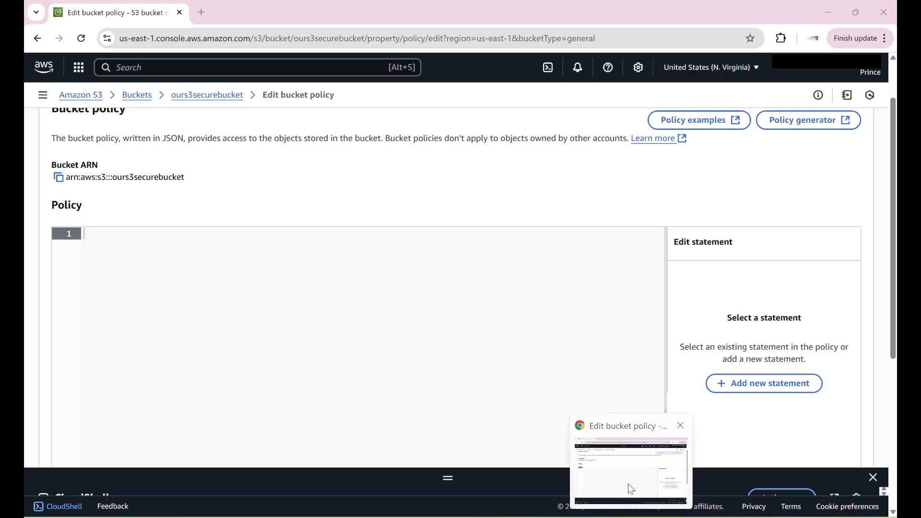
click(106, 261)
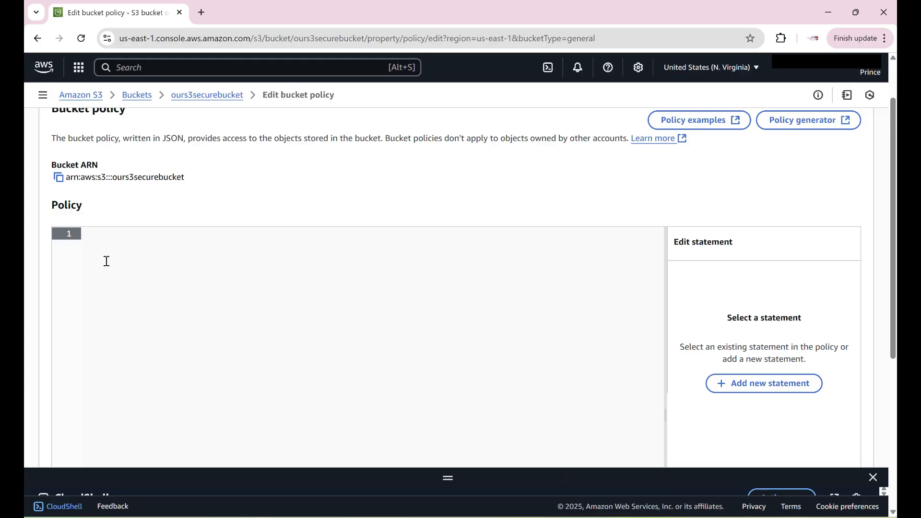
key(ctrl+v)
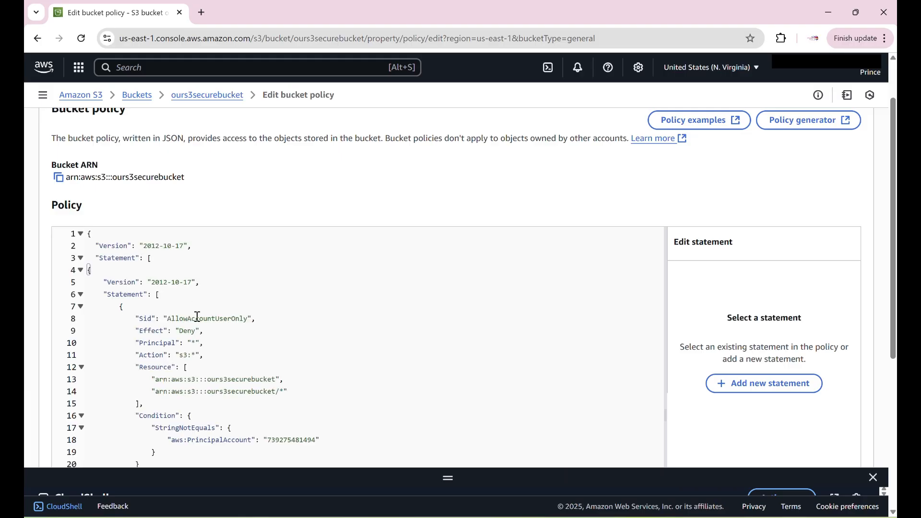
scroll(197, 326, up, 1)
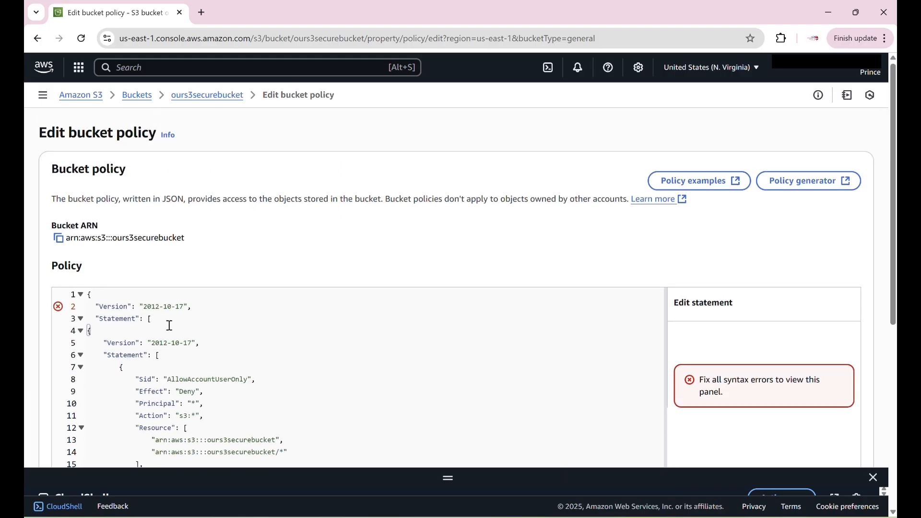
click(194, 321)
scroll(181, 342, down, 1)
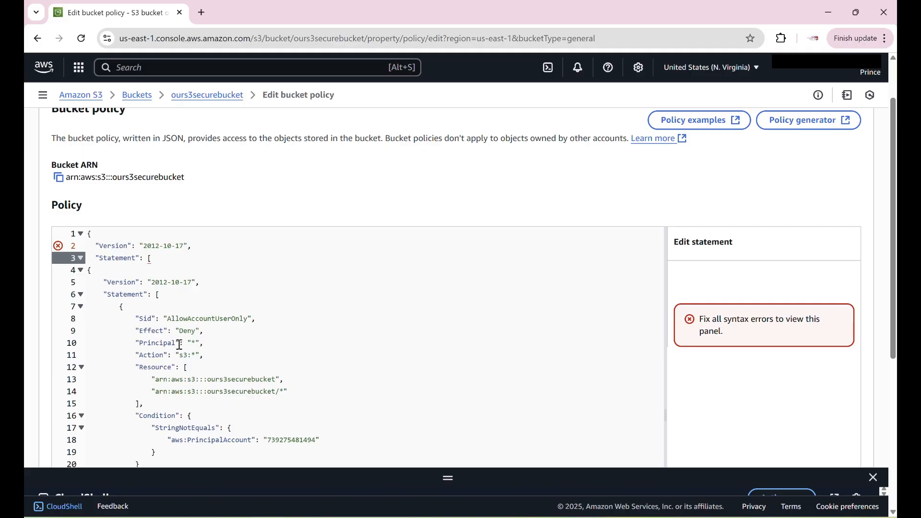
click(180, 342)
scroll(180, 326, down, 2)
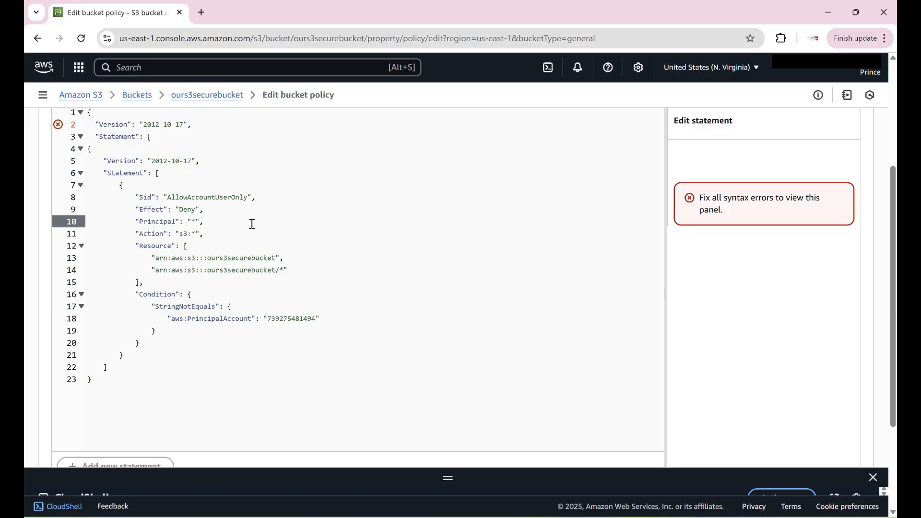
Examine the Principal, Resource and Condition entries of the pasted policy in the bucket policy editor.
drag(188, 221, 196, 221)
click(236, 247)
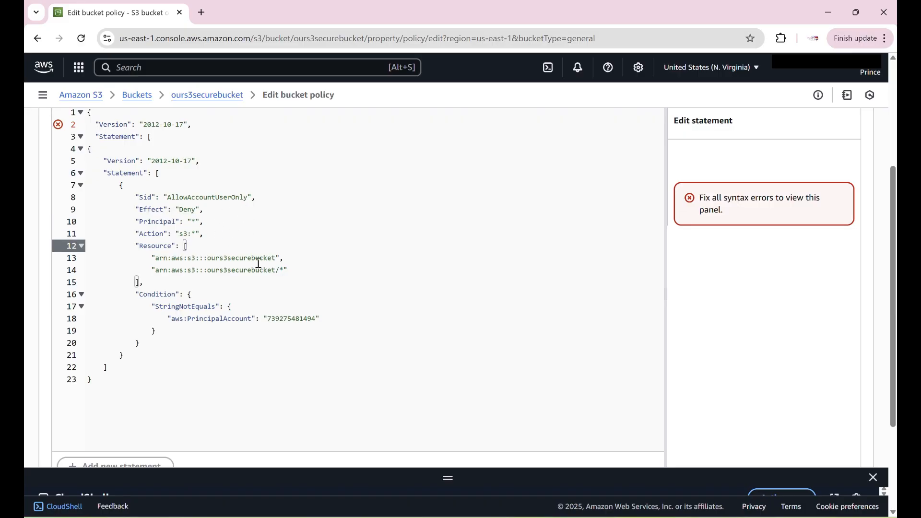
scroll(273, 263, down, 2)
scroll(262, 249, up, 1)
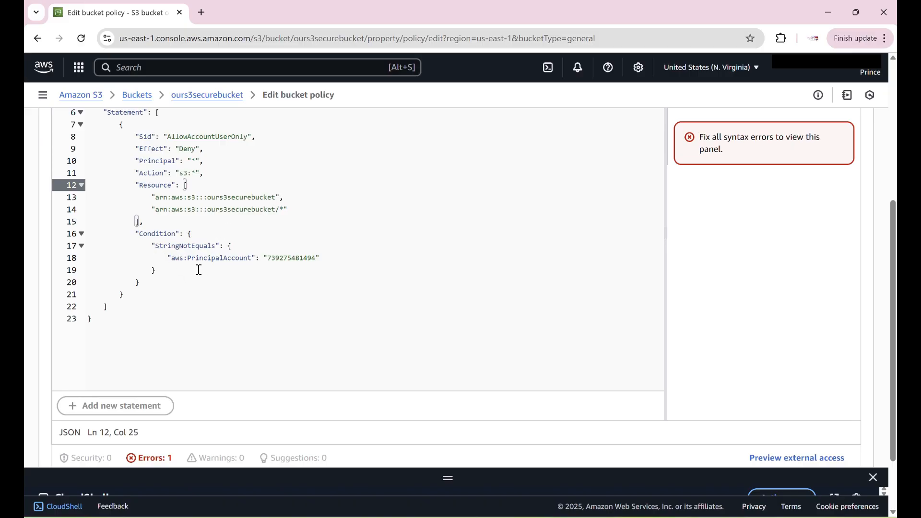
click(269, 259)
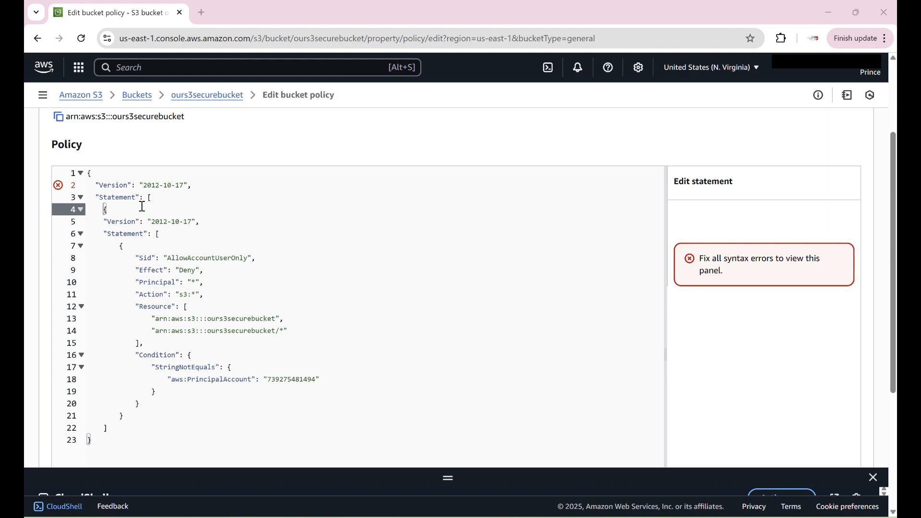
Delete the duplicate outer opening brace, Version and Statement lines above the pasted JSON in the policy editor.
click(161, 200)
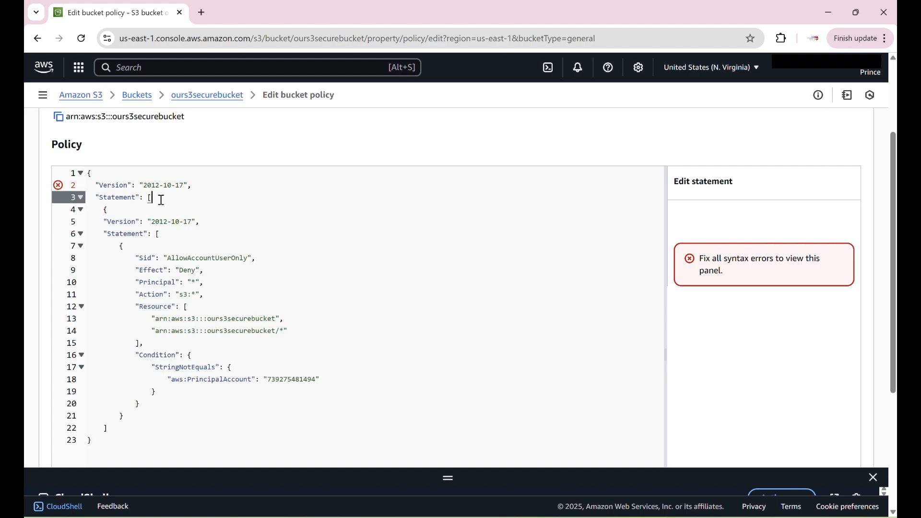
key(BackSpace)
key(BackSpace)
key(BackSpace)
key(BackSpace)
key(BackSpace)
key(BackSpace)
key(BackSpace)
key(BackSpace)
key(BackSpace)
key(BackSpace)
key(BackSpace)
key(BackSpace)
key(BackSpace)
key(BackSpace)
key(BackSpace)
key(BackSpace)
key(BackSpace)
key(BackSpace)
key(BackSpace)
key(BackSpace)
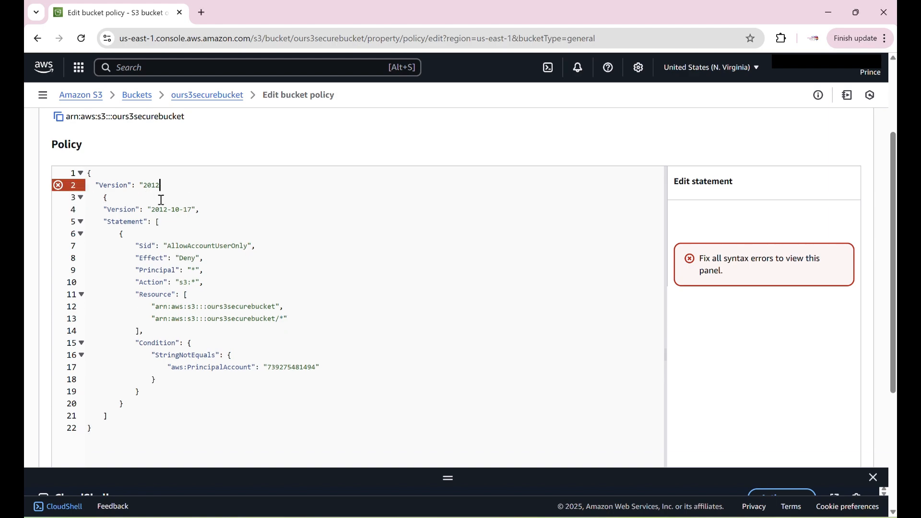
key(BackSpace)
key(BackSpace)
key(BackSpace)
key(BackSpace)
key(BackSpace)
key(BackSpace)
key(BackSpace)
key(BackSpace)
key(BackSpace)
key(BackSpace)
key(BackSpace)
key(BackSpace)
key(BackSpace)
key(BackSpace)
key(BackSpace)
key(BackSpace)
key(BackSpace)
key(BackSpace)
key(BackSpace)
key(BackSpace)
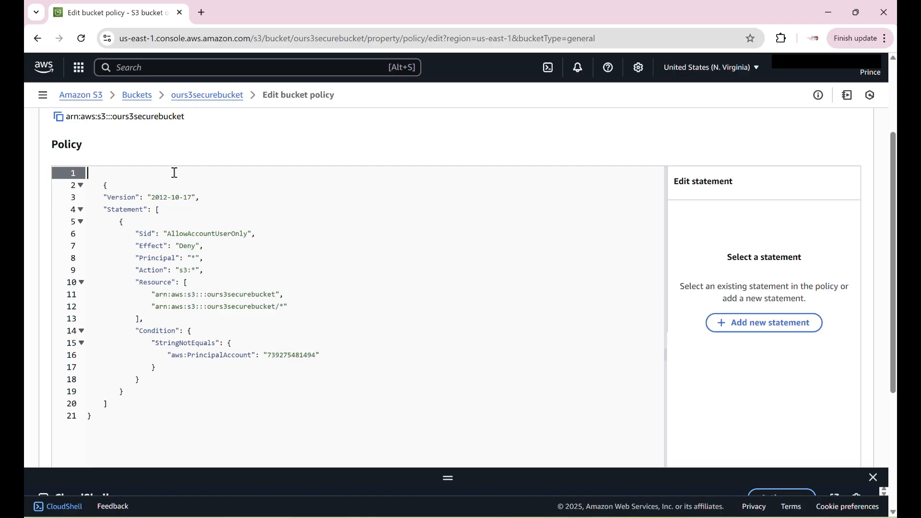
Save the bucket policy changes, look over the bucket's permissions and dismiss the notification.
scroll(365, 273, down, 4)
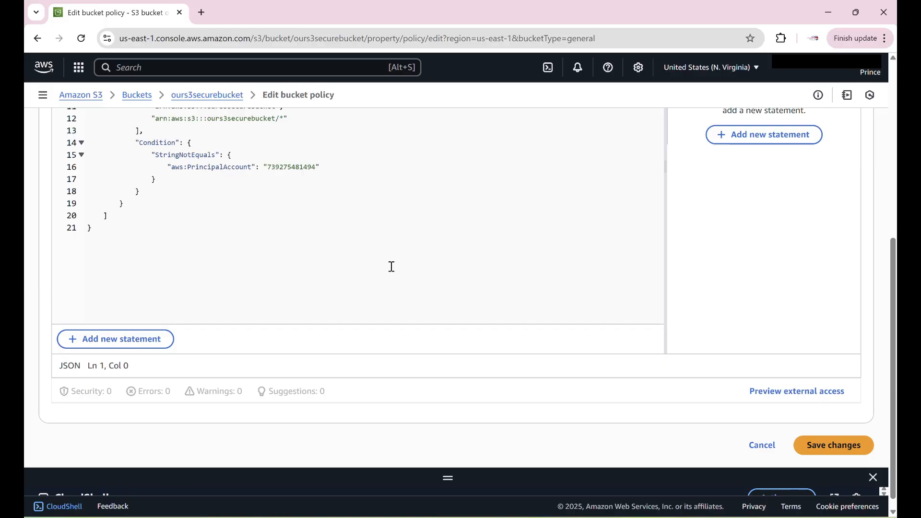
click(834, 443)
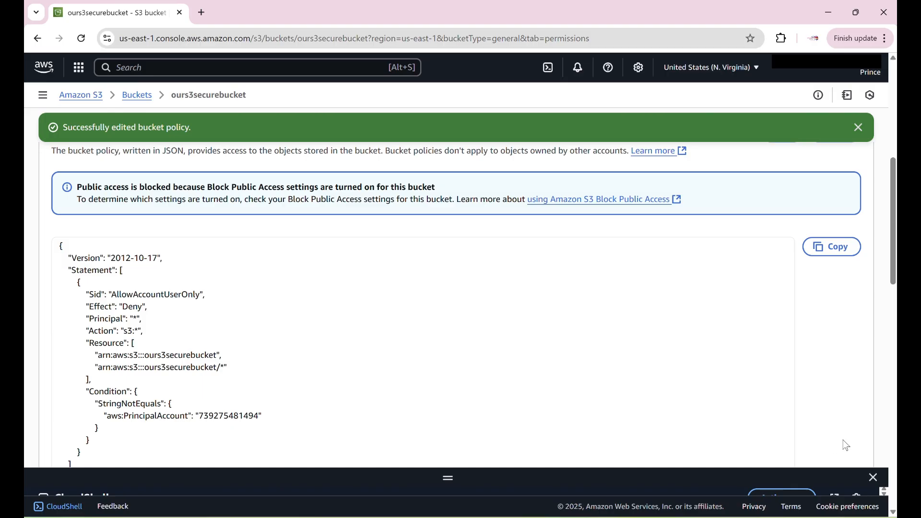
scroll(776, 394, down, 15)
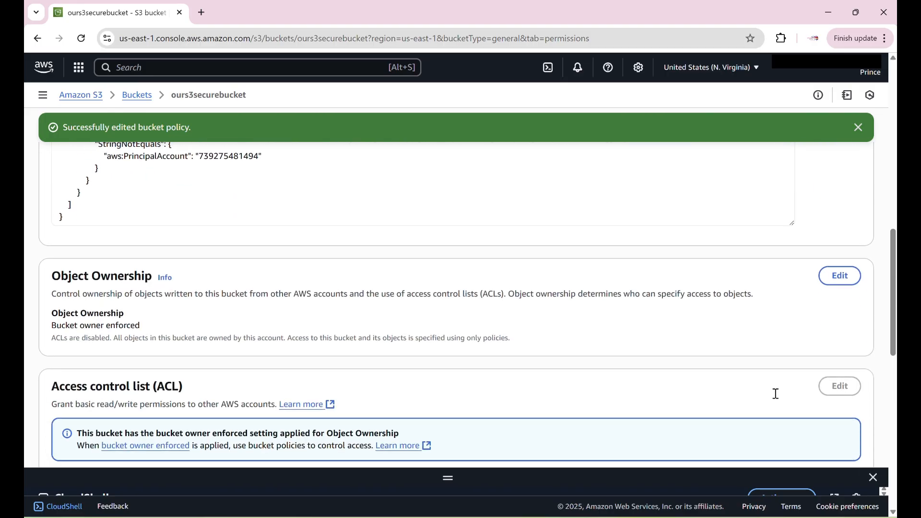
scroll(776, 392, down, 5)
scroll(775, 393, up, 15)
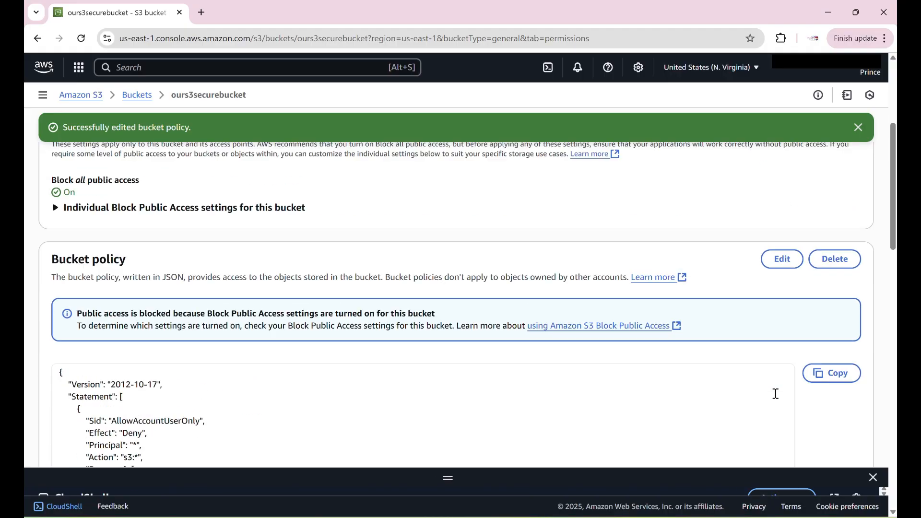
click(859, 128)
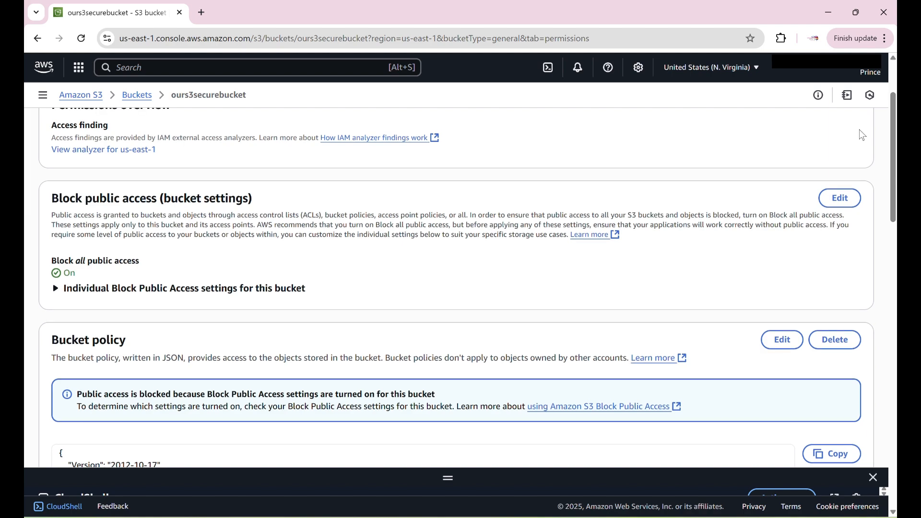
Start an upload to ours3securebucket from its object list and add the image file 1 from the Videos folder.
scroll(859, 129, up, 3)
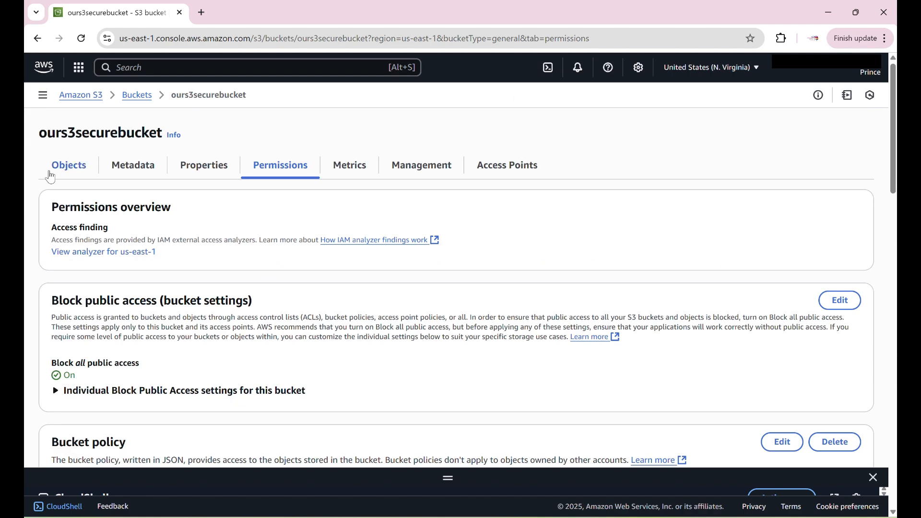
click(63, 172)
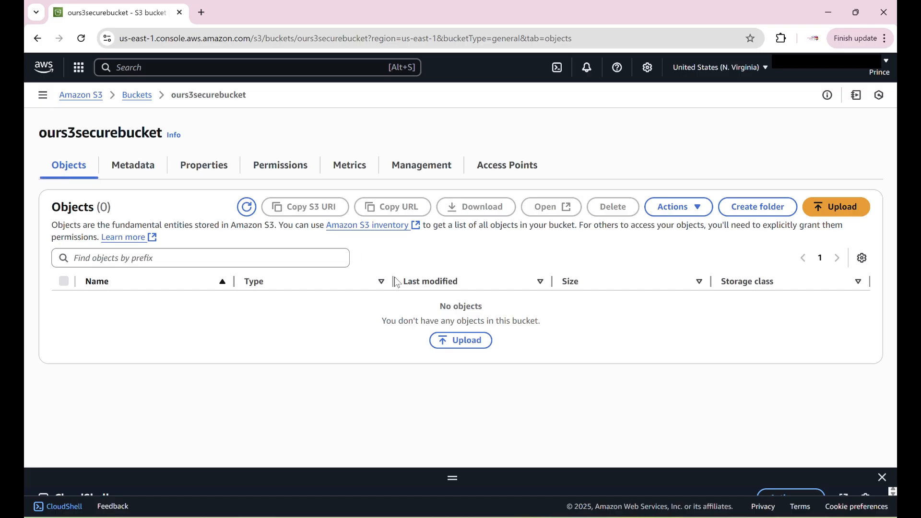
click(832, 210)
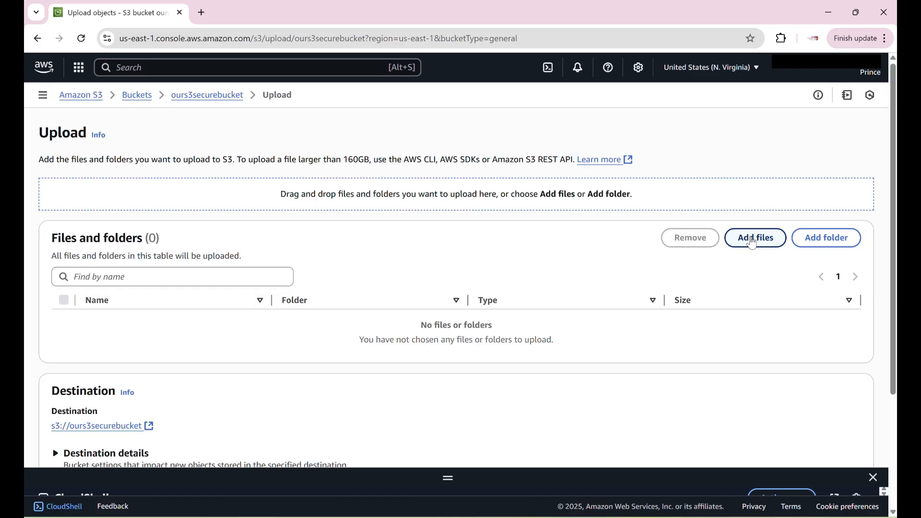
click(755, 240)
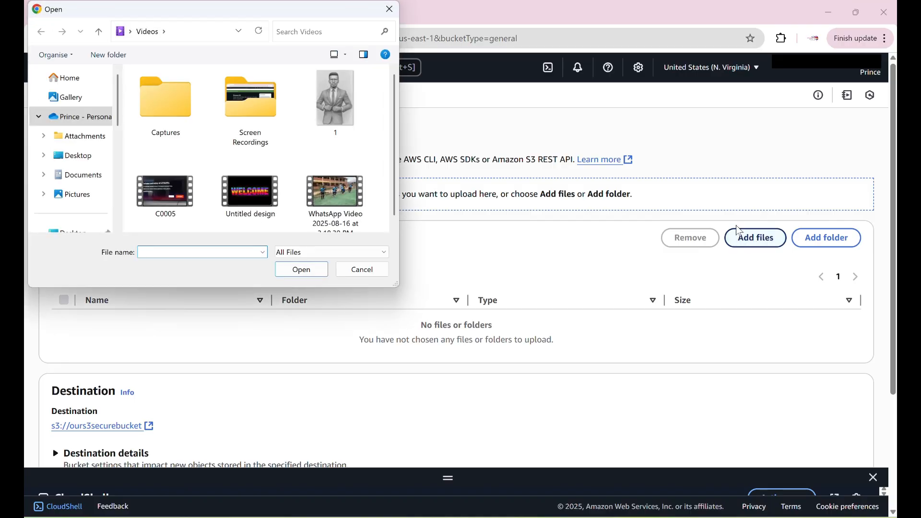
click(330, 105)
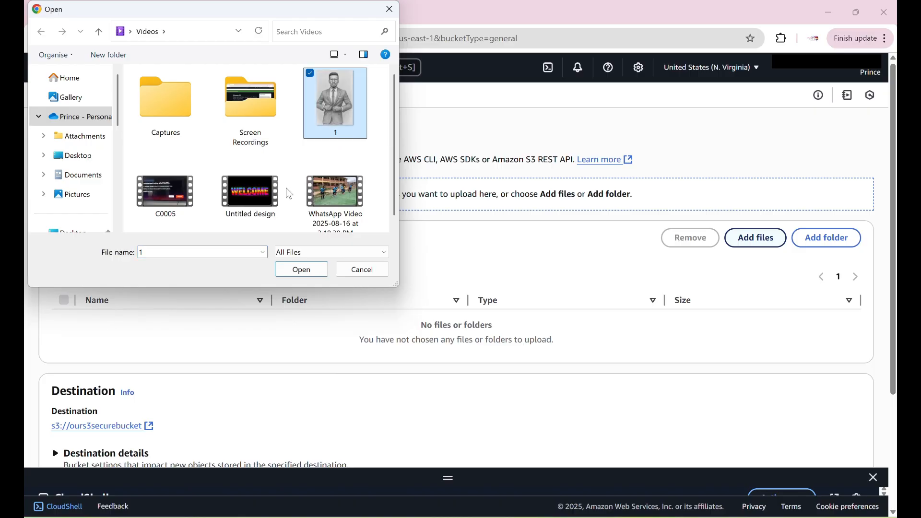
click(302, 269)
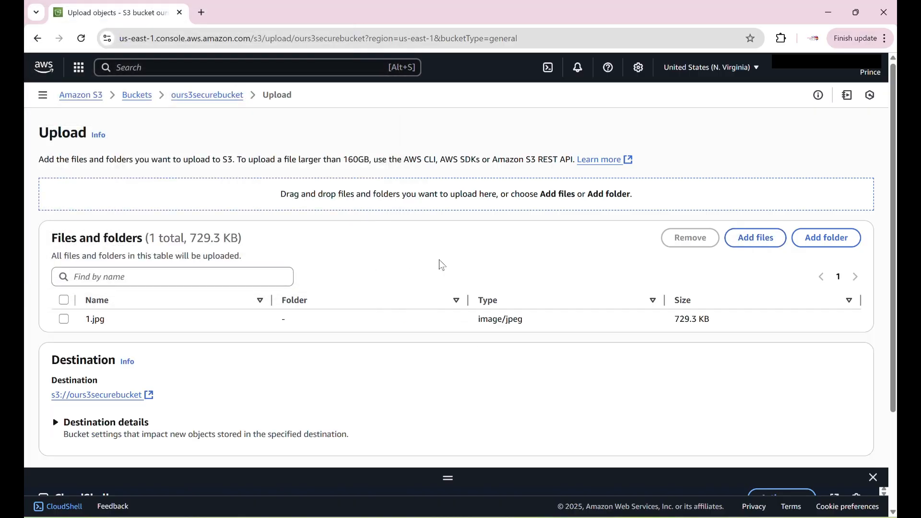
Upload 1.jpg to the bucket and close the upload status page.
scroll(732, 332, down, 3)
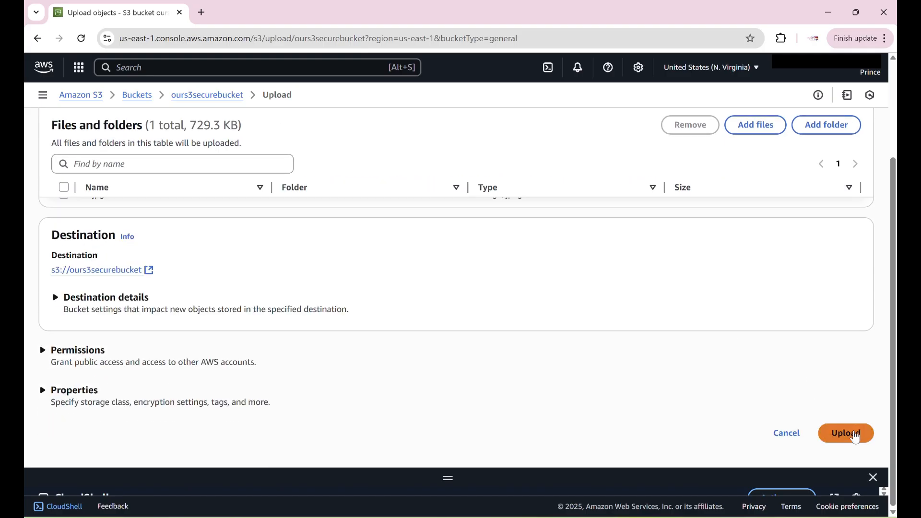
click(849, 435)
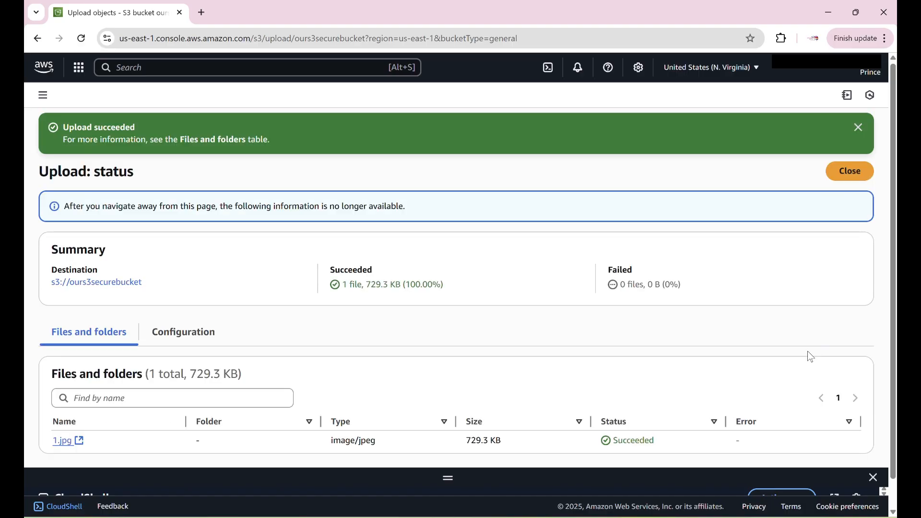
scroll(807, 352, down, 1)
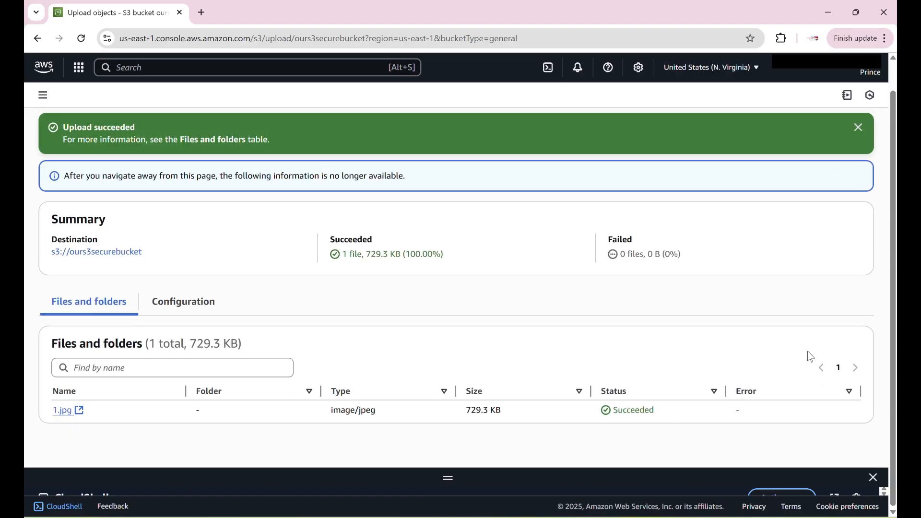
scroll(808, 353, up, 1)
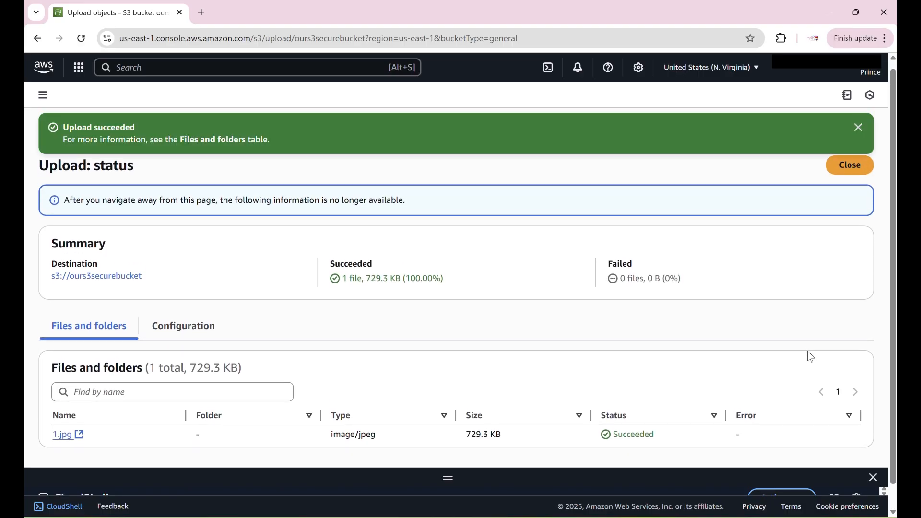
click(848, 172)
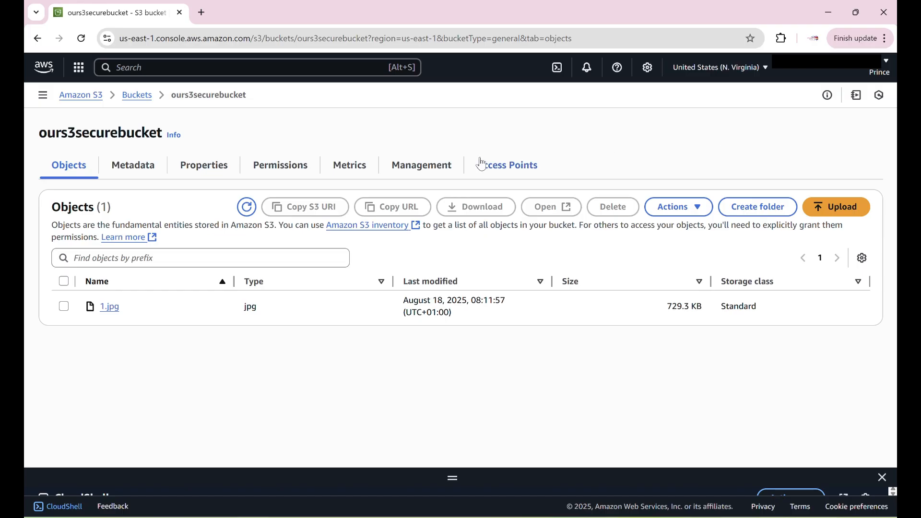
Review the permissions of ours3securebucket, including its public access block, bucket policy and object ownership.
click(280, 171)
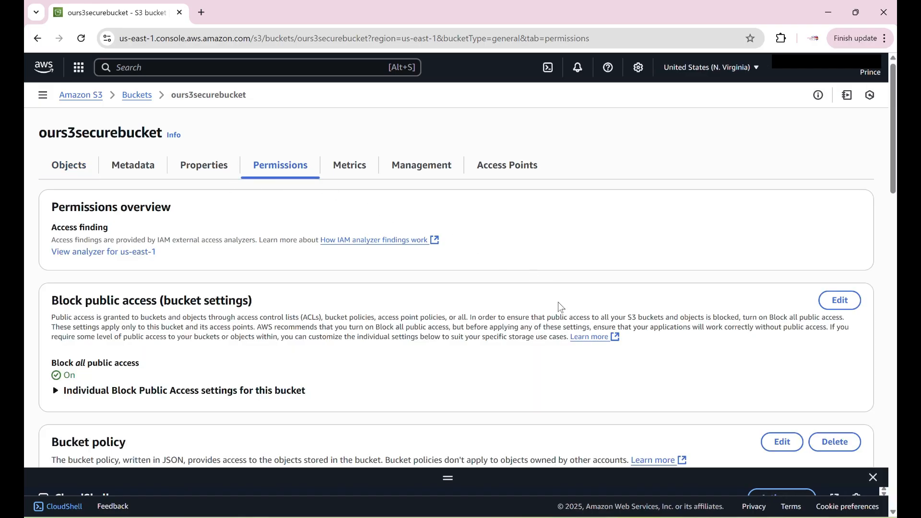
scroll(562, 307, down, 10)
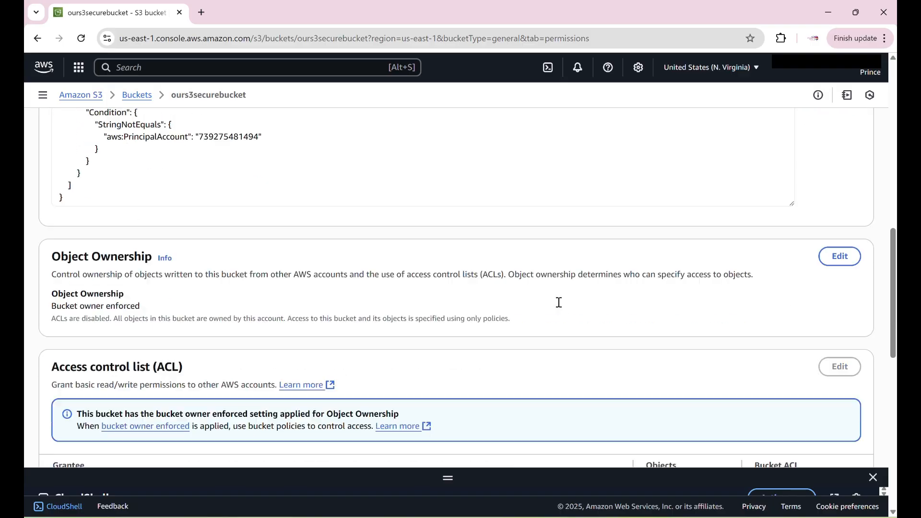
scroll(559, 302, down, 10)
scroll(559, 302, up, 15)
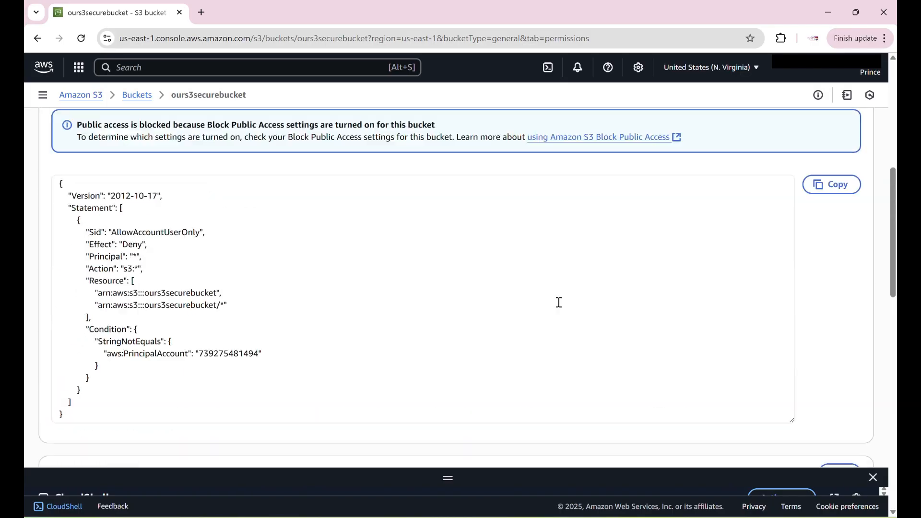
scroll(559, 302, up, 3)
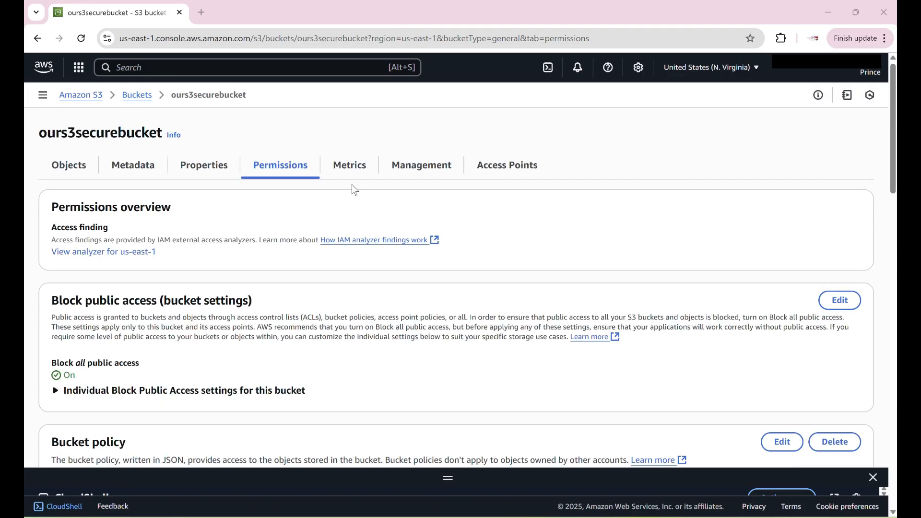
Enable Bucket Versioning in the properties of ours3securebucket and save the change.
click(211, 169)
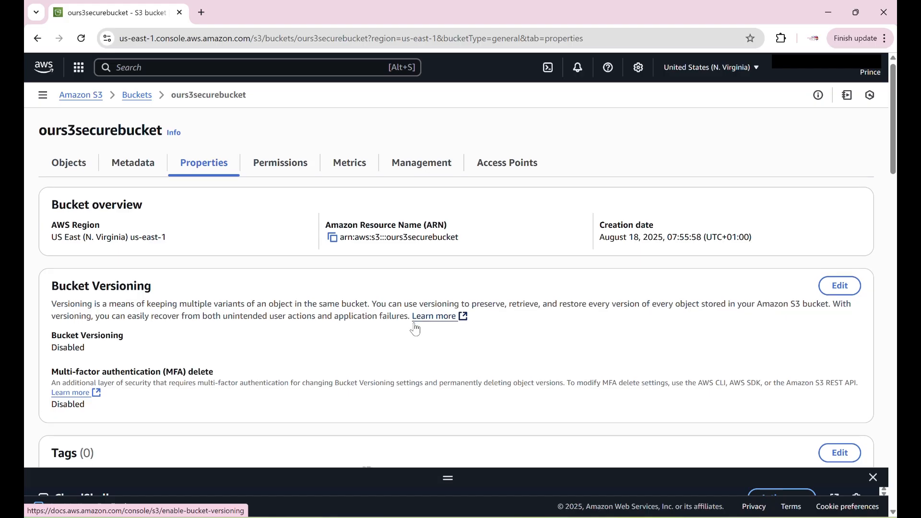
scroll(416, 324, down, 2)
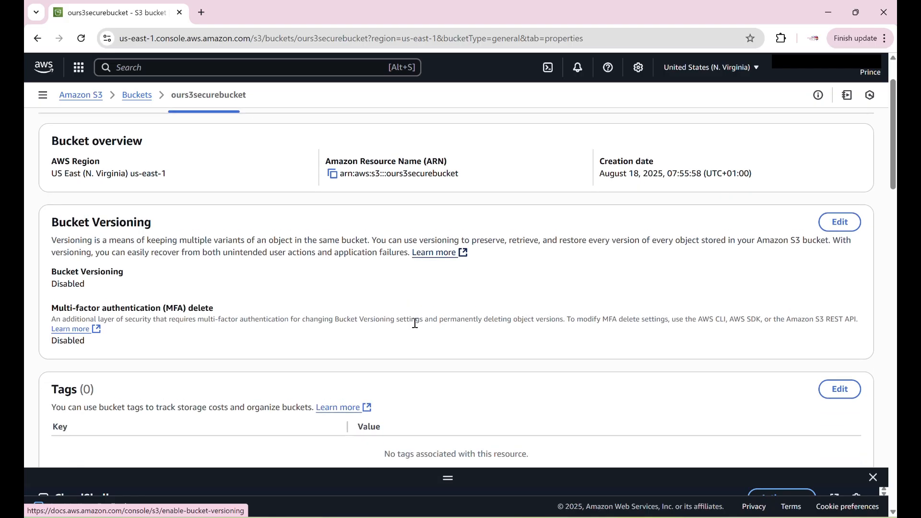
click(841, 223)
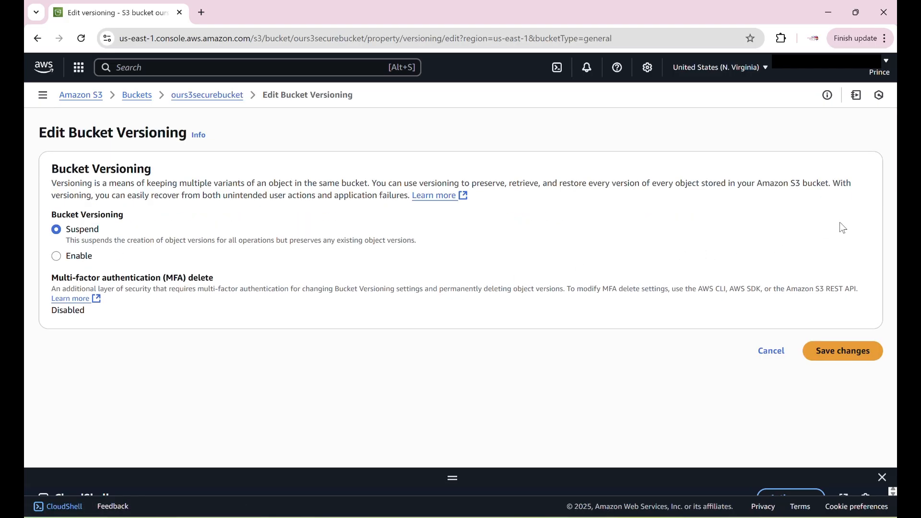
click(56, 257)
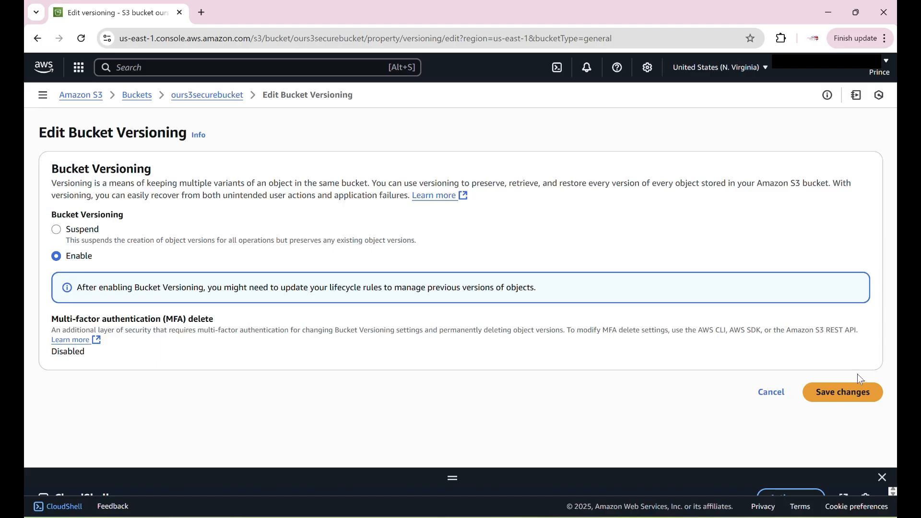
click(839, 392)
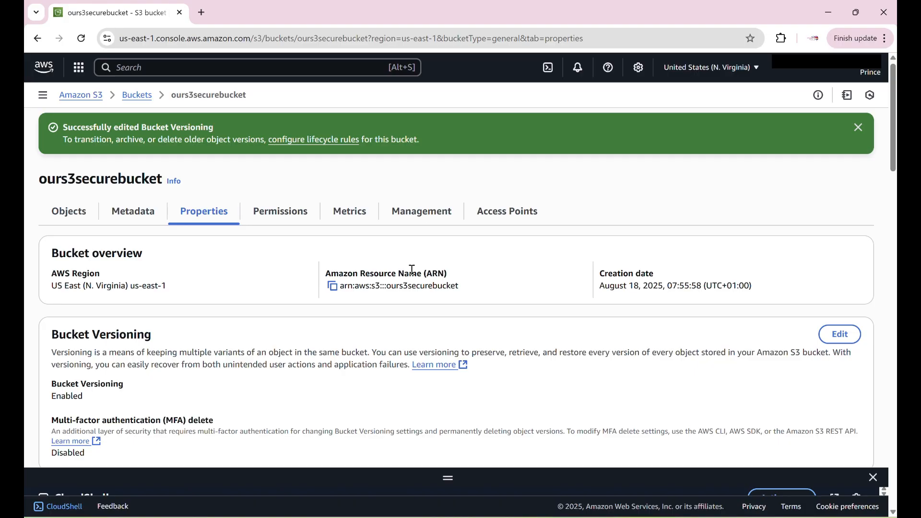
Check the object versions in the bucket's object list, then hide the versions again.
click(74, 212)
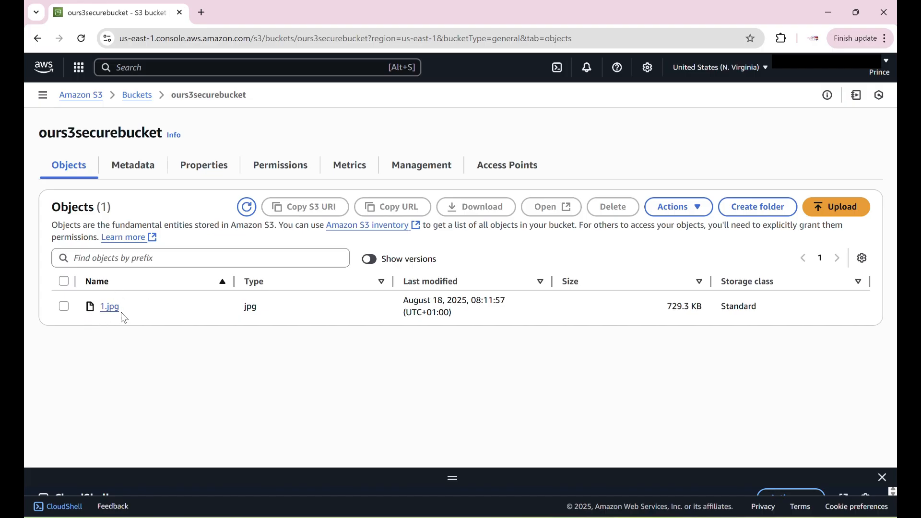
click(369, 260)
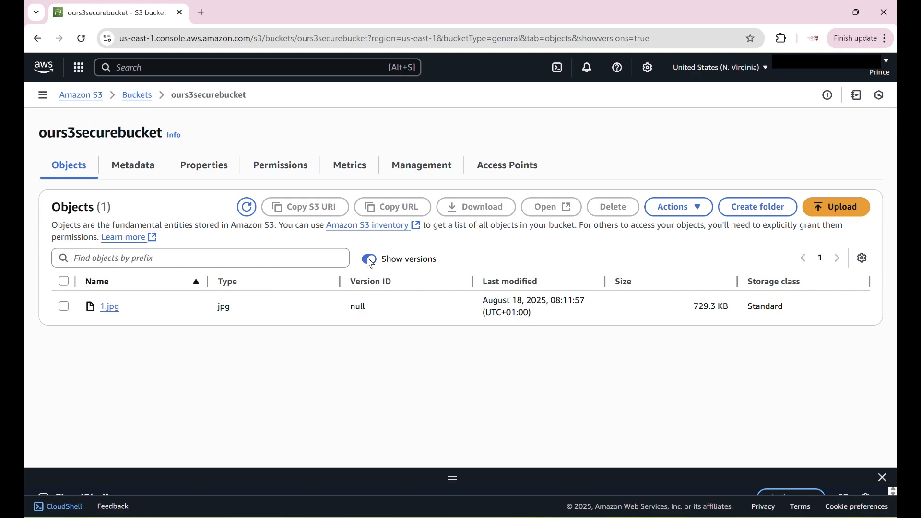
click(370, 260)
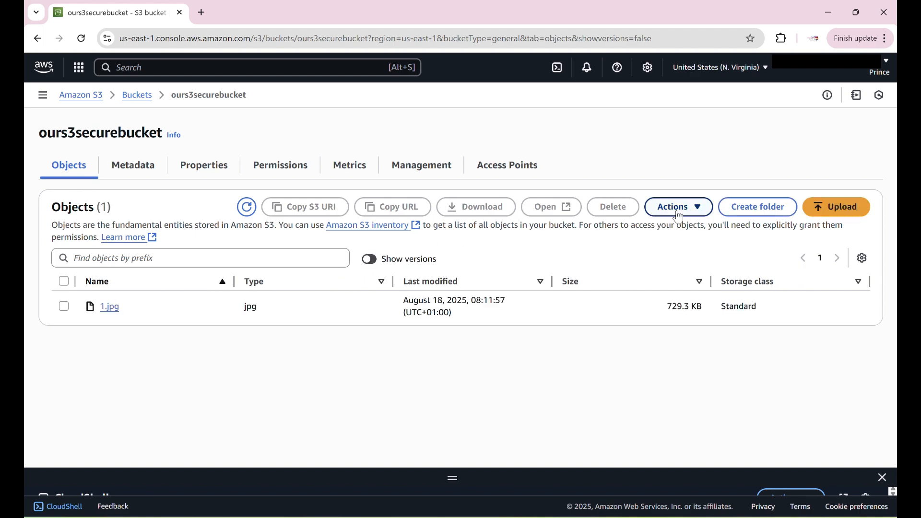
Upload 1.jpg from the Music folder to the bucket and check the object's versions in the object list.
click(845, 210)
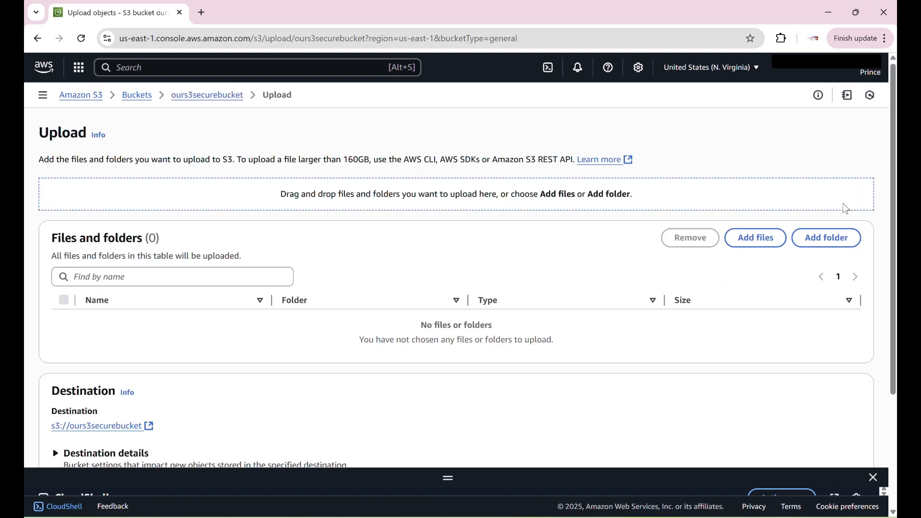
click(757, 240)
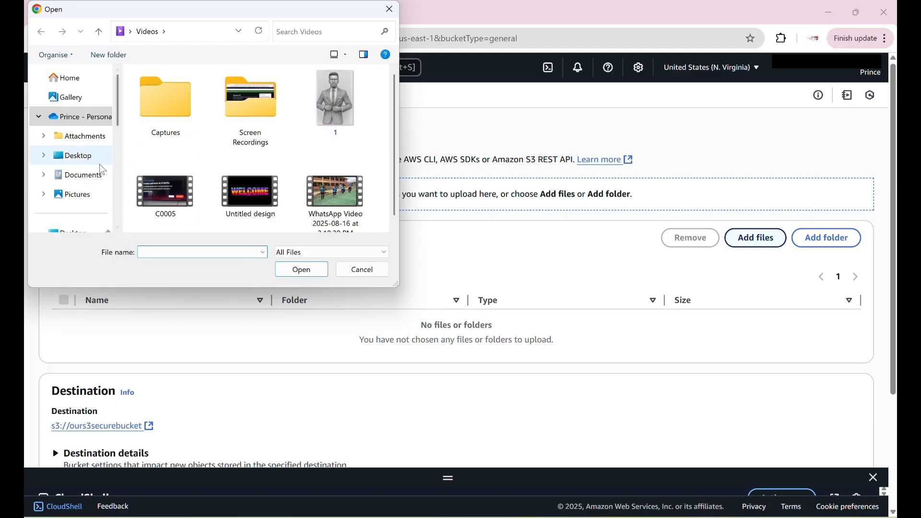
scroll(69, 178, down, 2)
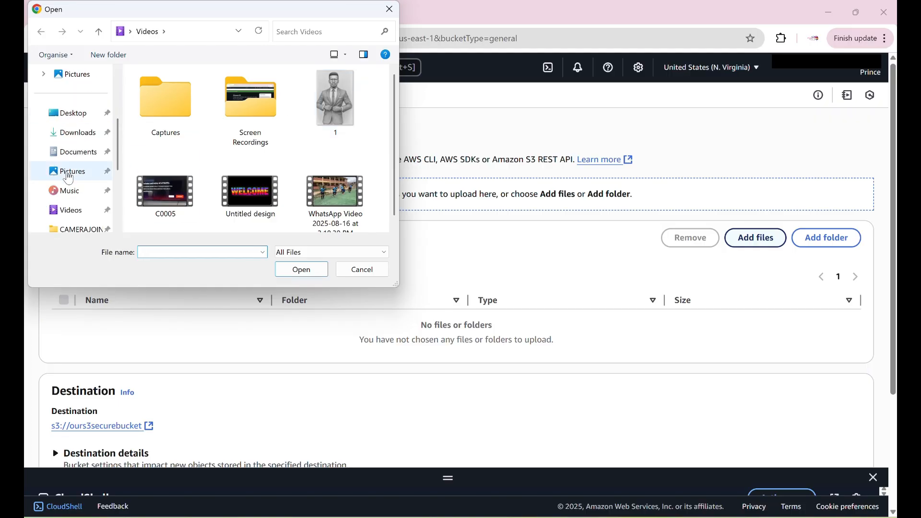
click(72, 190)
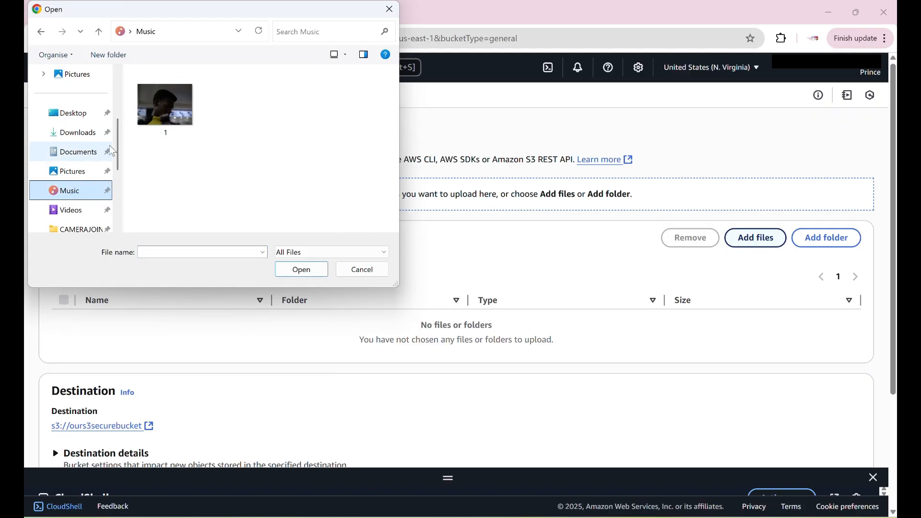
click(168, 115)
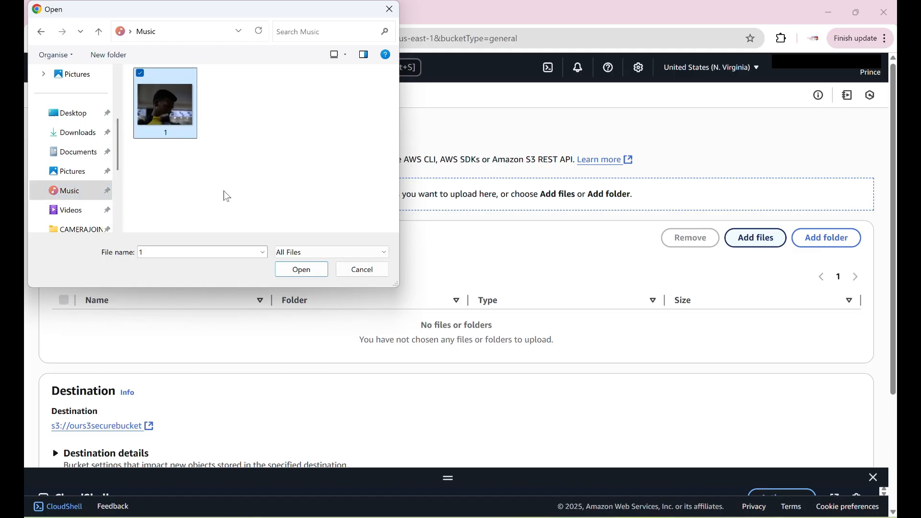
click(301, 270)
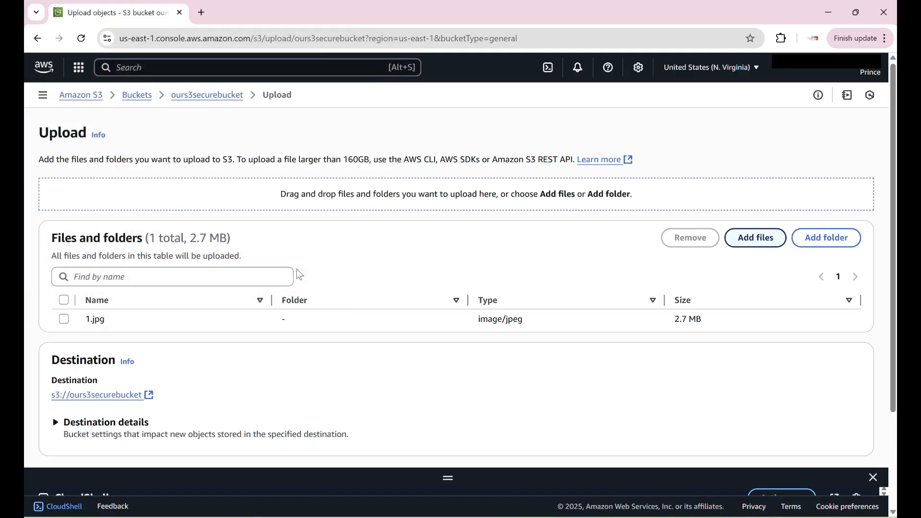
scroll(802, 344, down, 3)
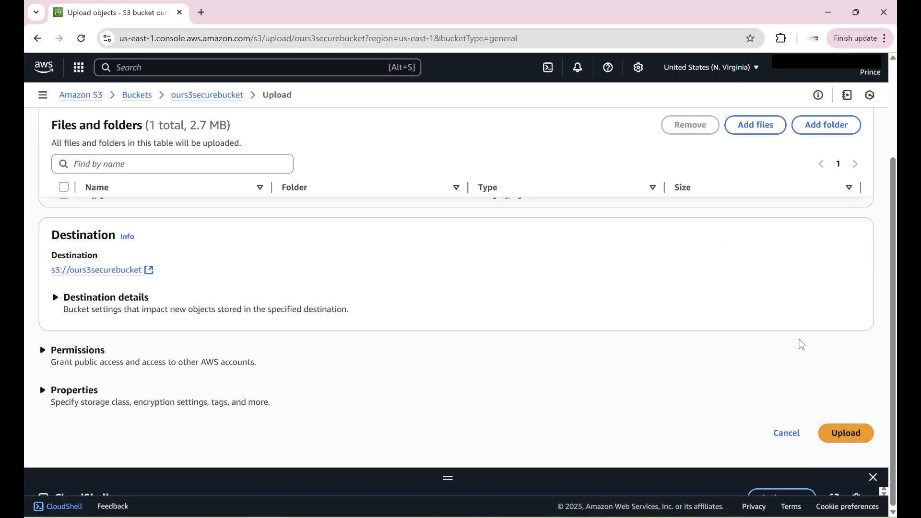
click(839, 443)
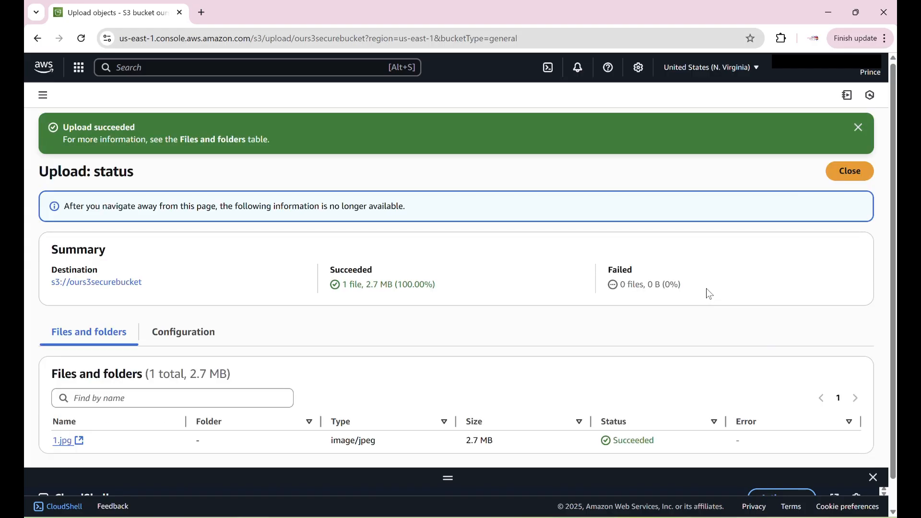
click(850, 171)
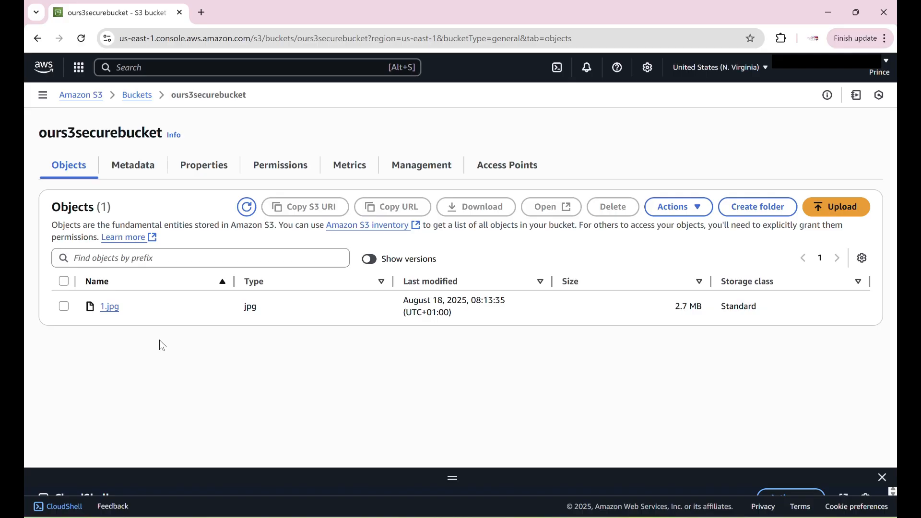
click(370, 259)
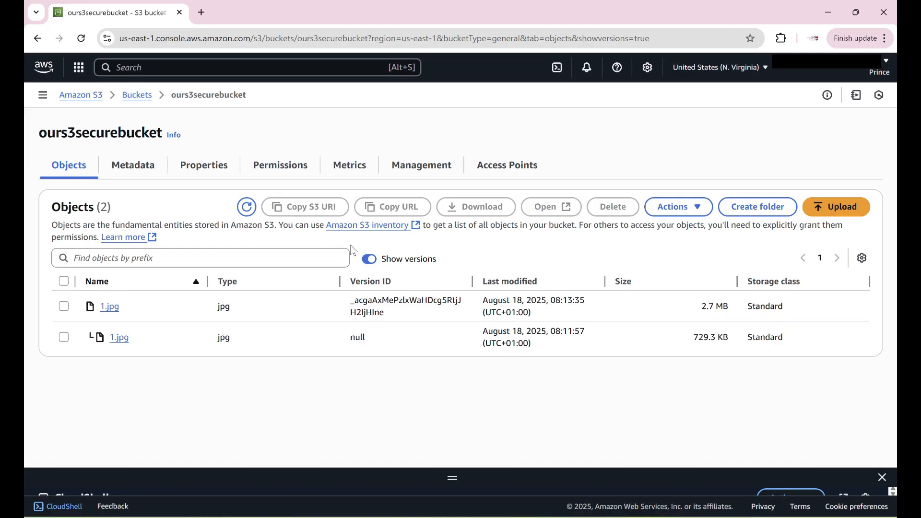
click(372, 260)
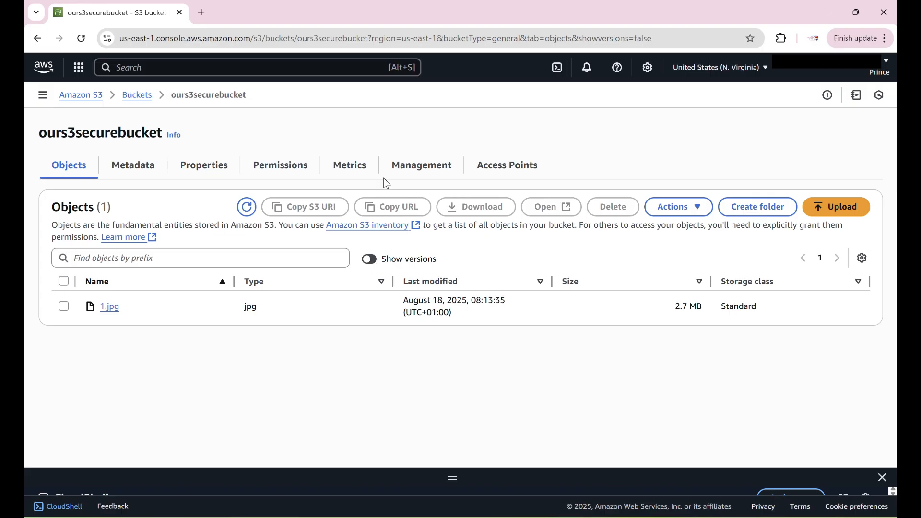
Start a lifecycle rule for the bucket named ourlifecyclerule1 and limit its scope to the prefix Expire.
click(420, 174)
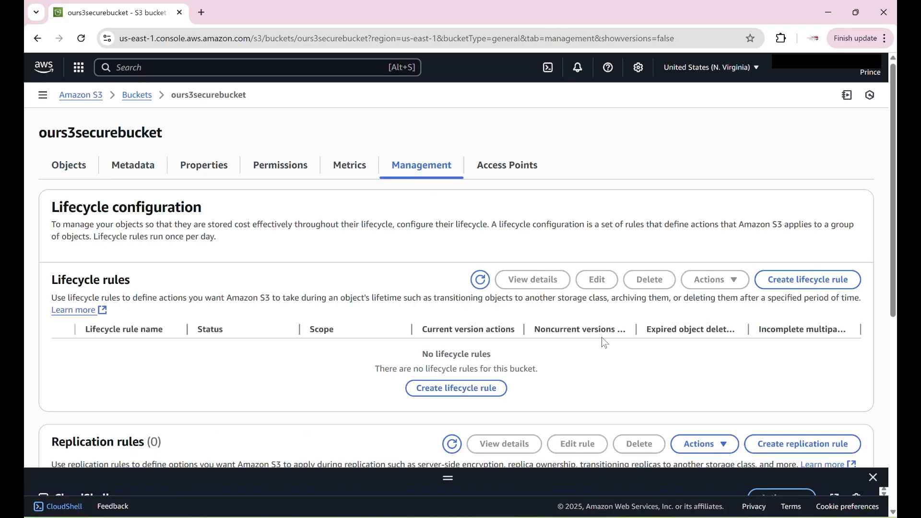
scroll(605, 343, down, 2)
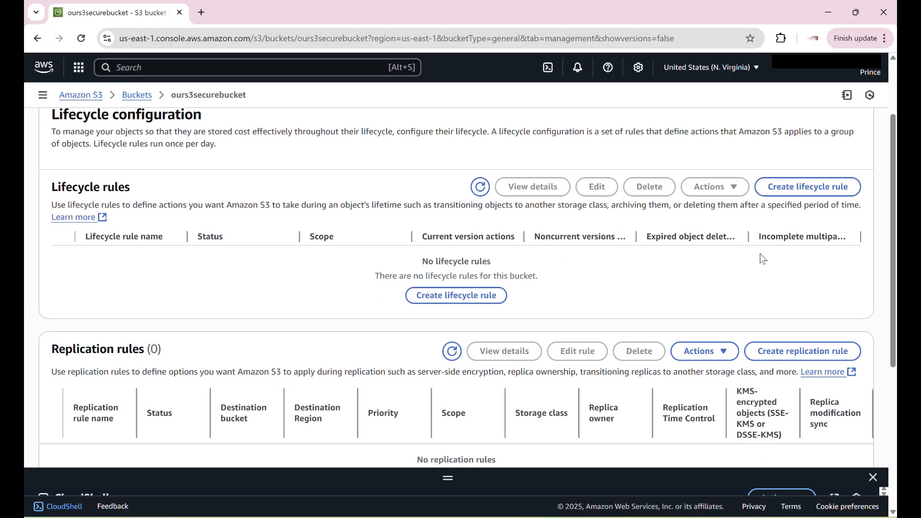
click(813, 192)
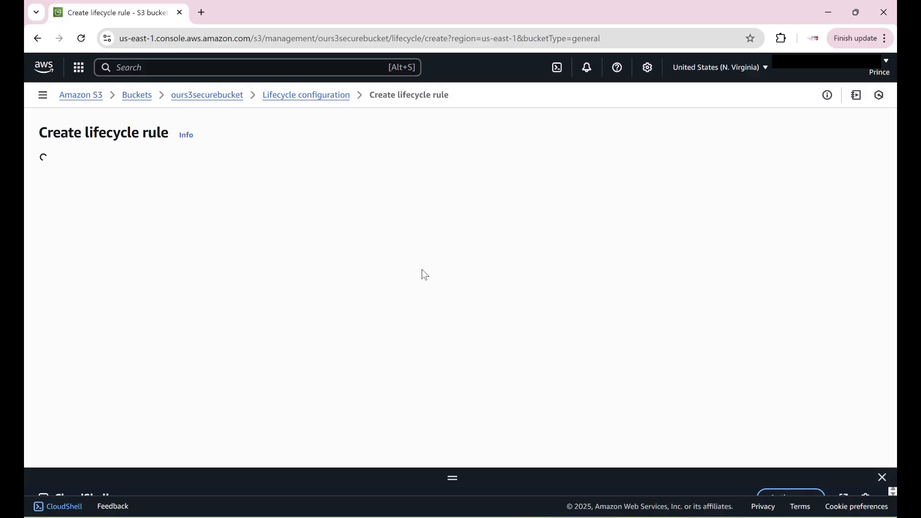
click(321, 206)
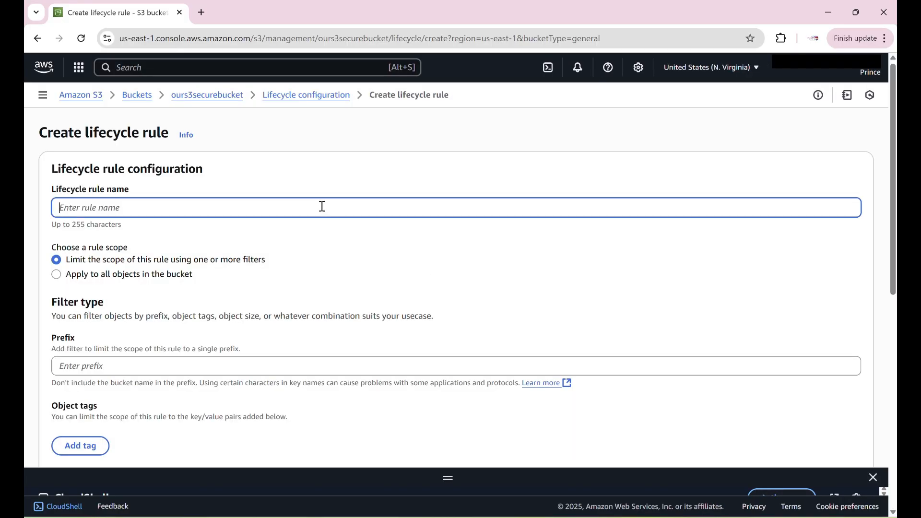
text(ourlifecyclerule1)
scroll(204, 267, down, 2)
scroll(202, 261, down, 2)
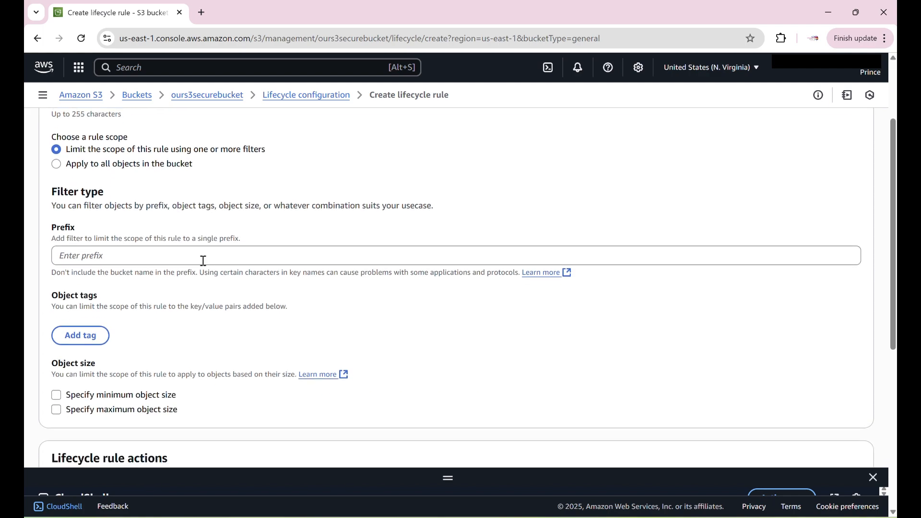
click(203, 260)
text(Exp)
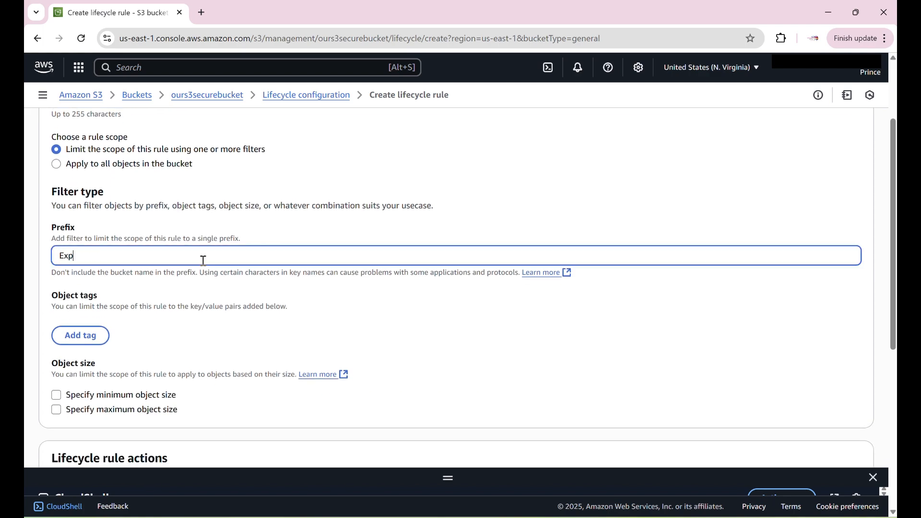
text(ire)
Enable transitioning current versions, expiring current versions and permanently deleting noncurrent versions in the rule, and acknowledge the transition cost.
scroll(203, 261, down, 4)
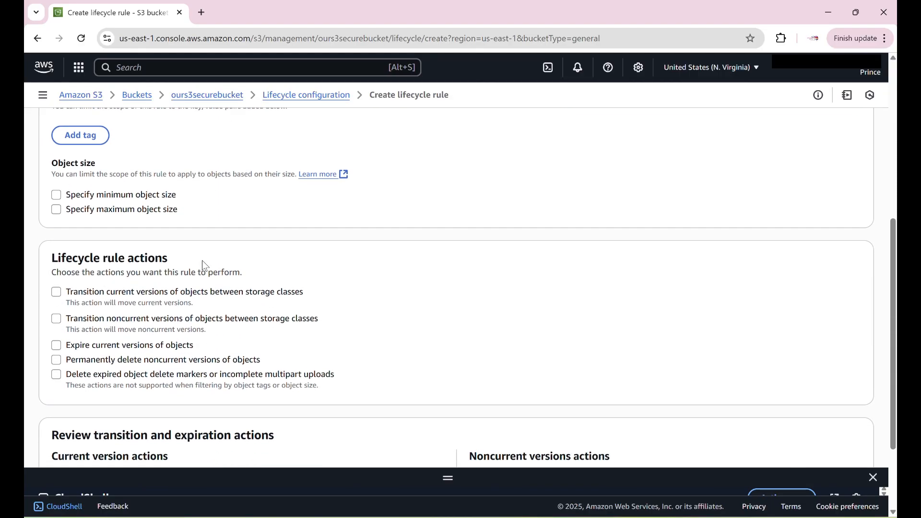
scroll(203, 261, down, 2)
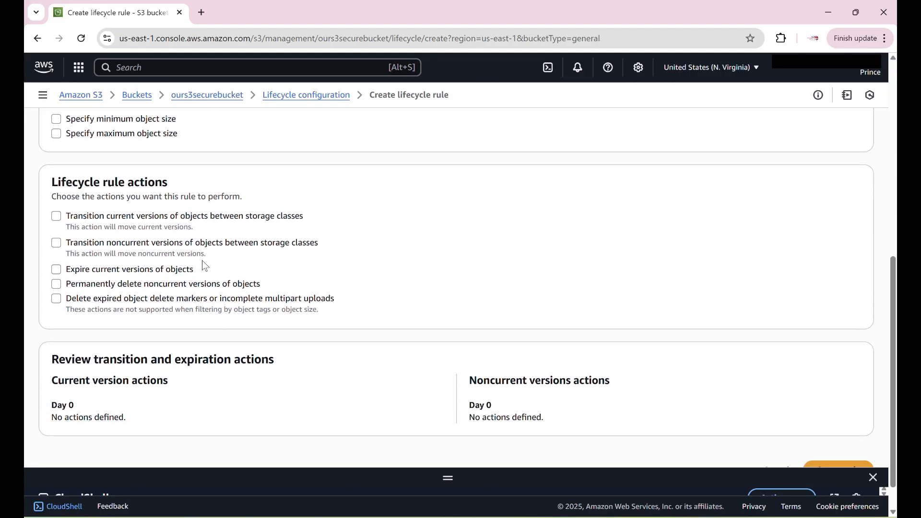
click(57, 216)
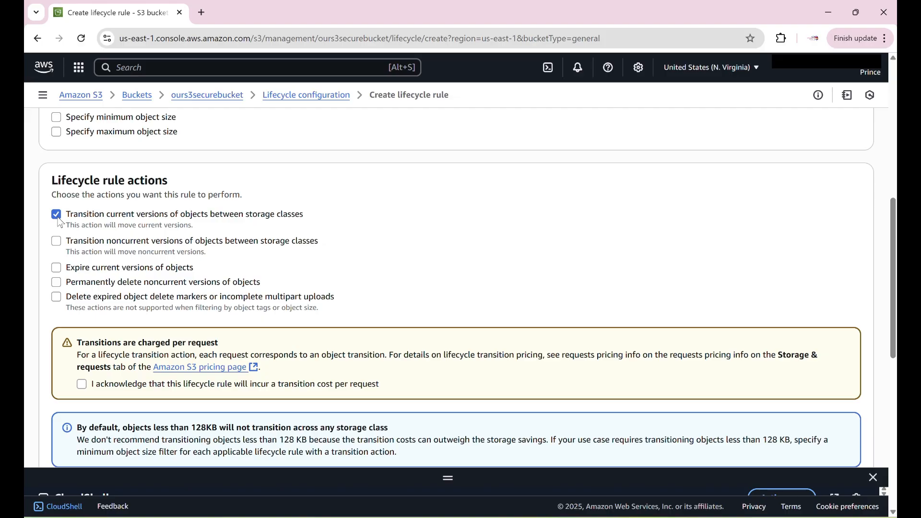
scroll(60, 223, down, 1)
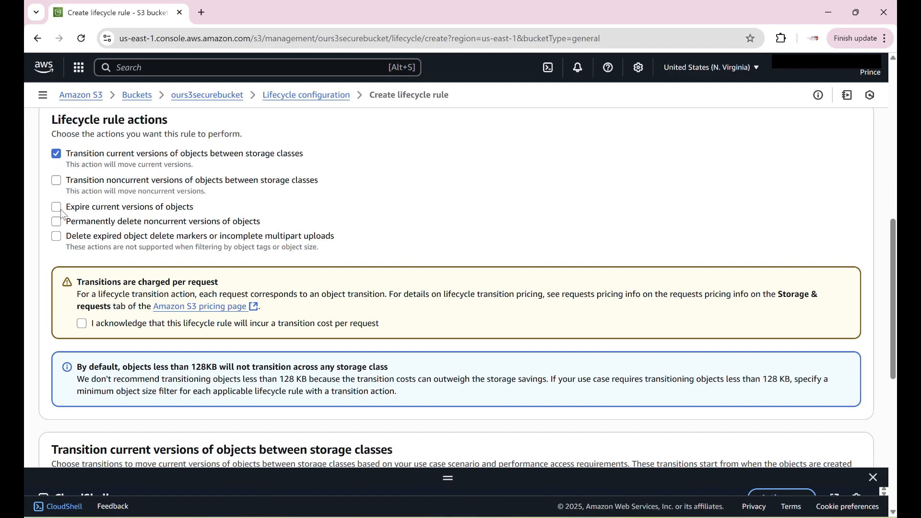
click(57, 207)
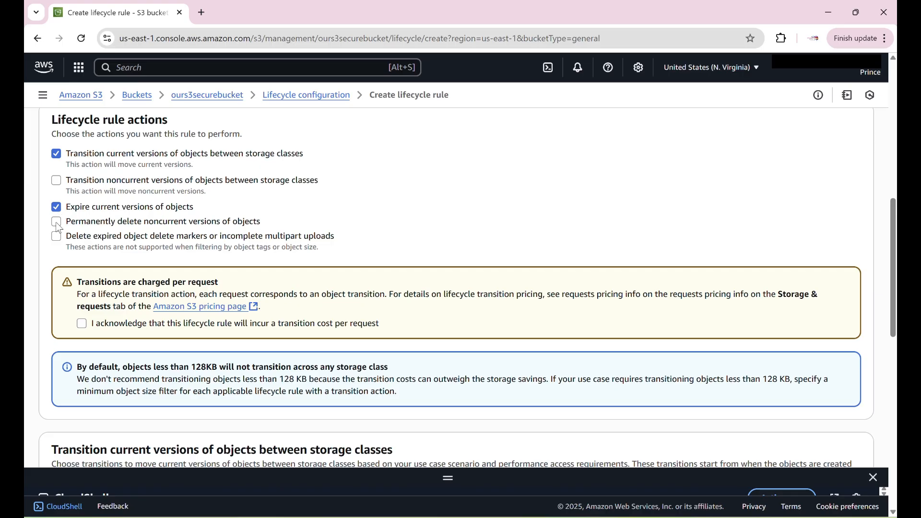
click(57, 222)
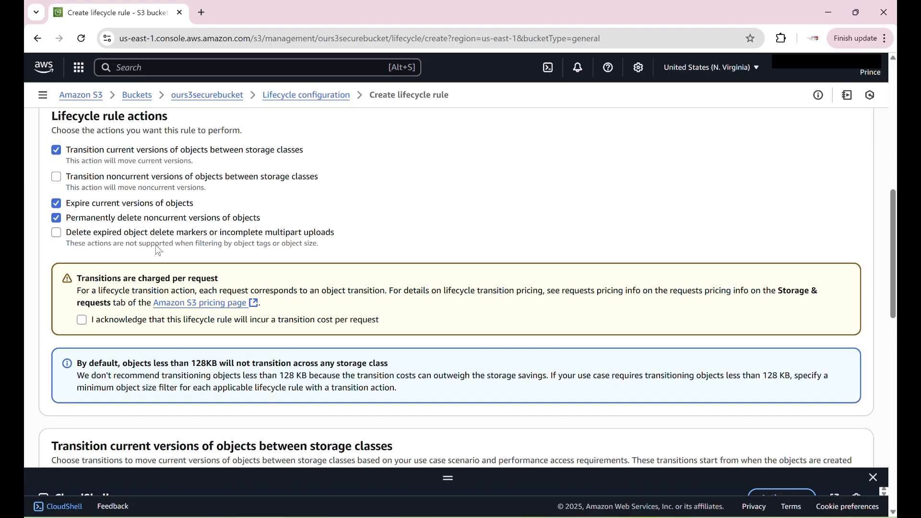
scroll(91, 187, down, 3)
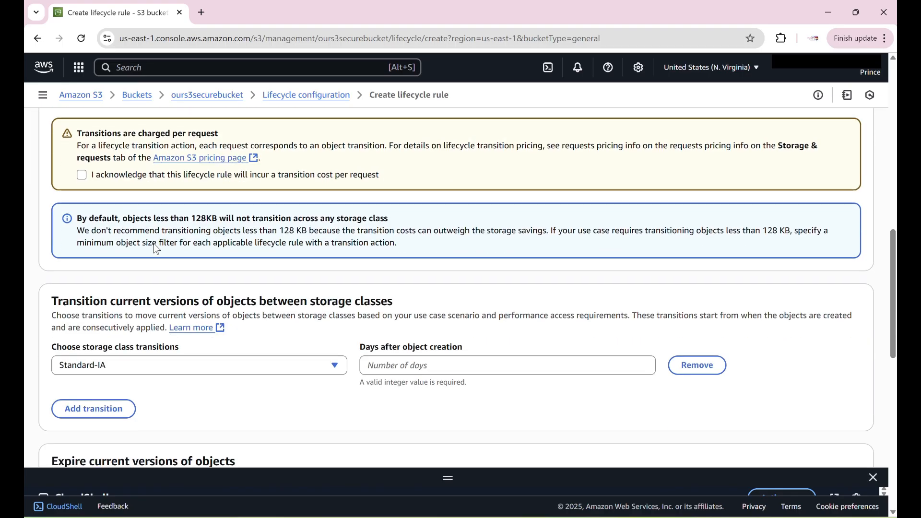
click(82, 176)
Set current versions to move to Standard-IA after 30 days and to expire 365 days after object creation.
scroll(243, 297, down, 3)
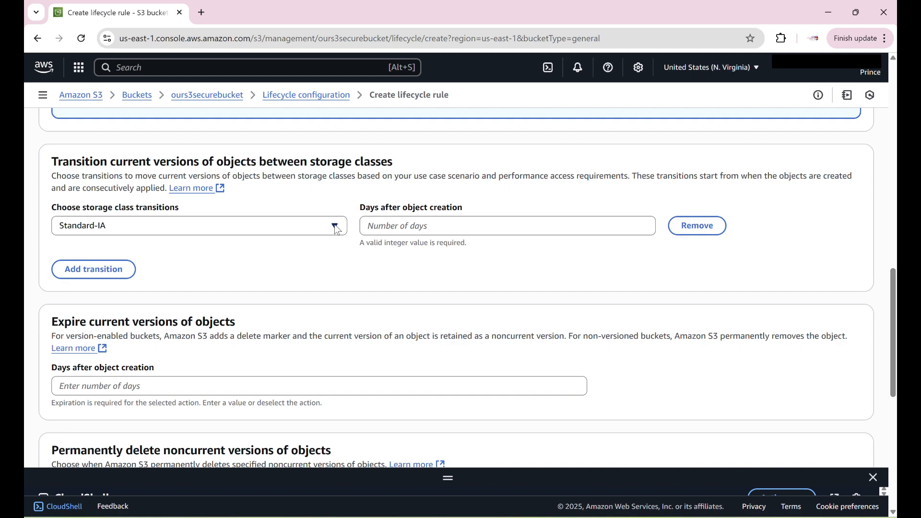
click(448, 228)
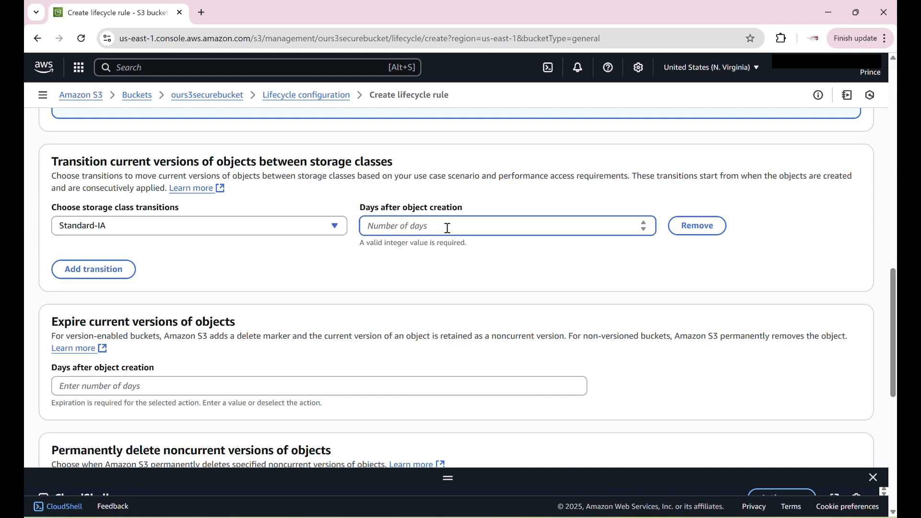
text(3)
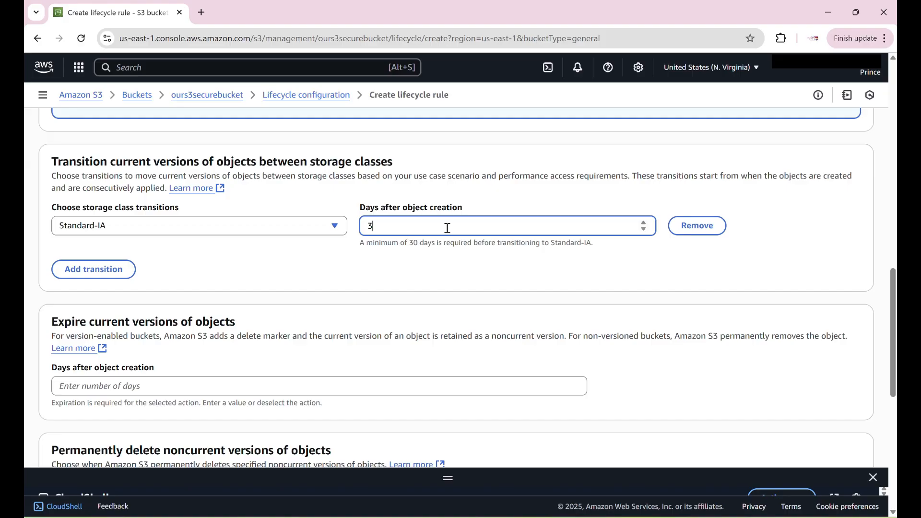
text(0)
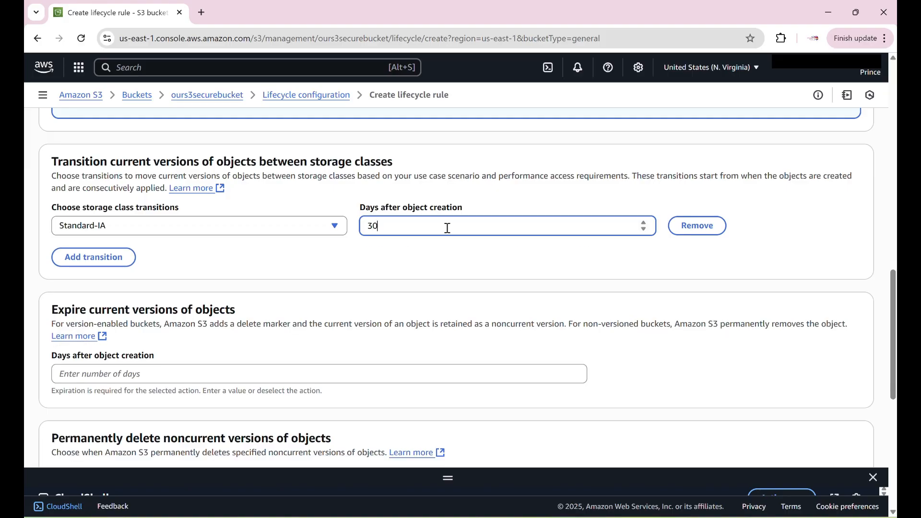
scroll(447, 228, down, 3)
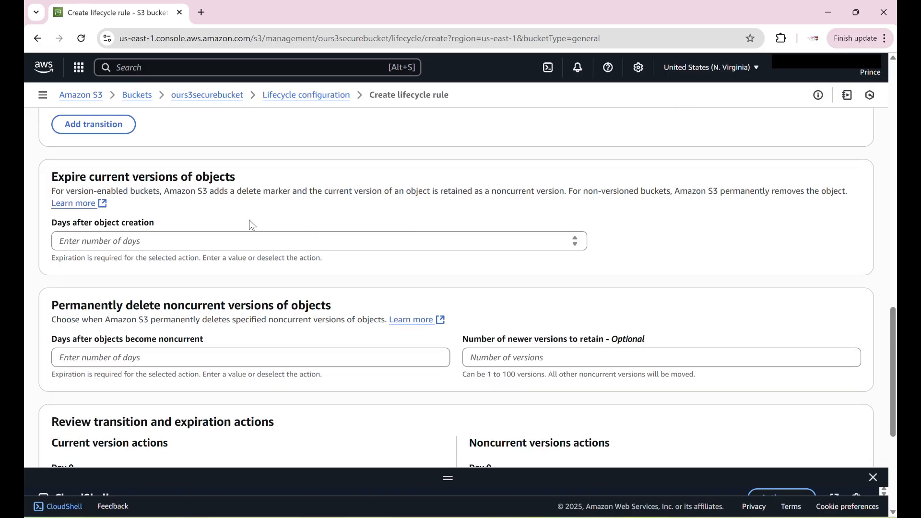
click(154, 248)
text(3)
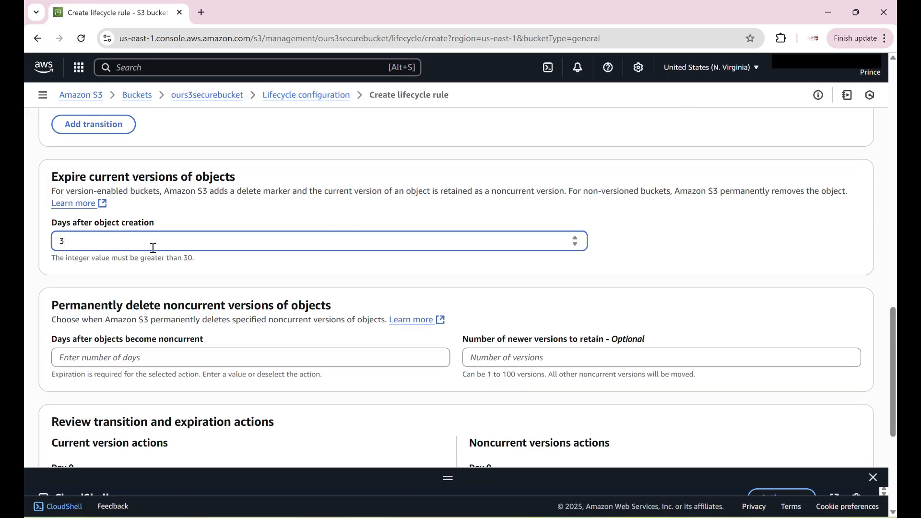
text(65)
Set noncurrent versions to be permanently deleted after 365 days while retaining 2 newer versions.
scroll(154, 248, down, 2)
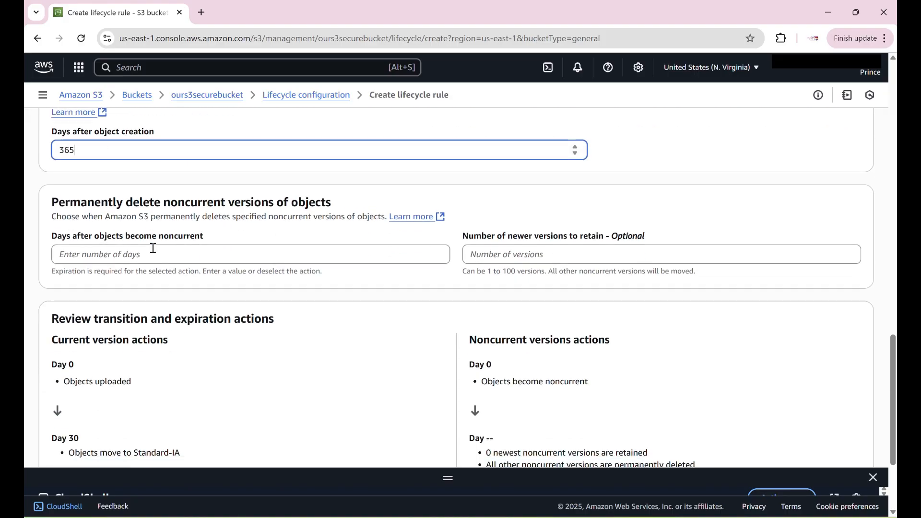
click(222, 239)
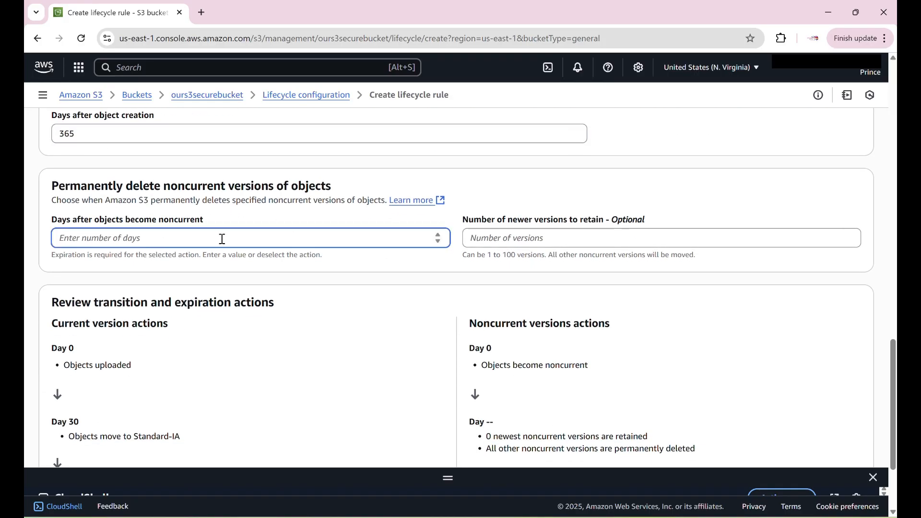
text(365)
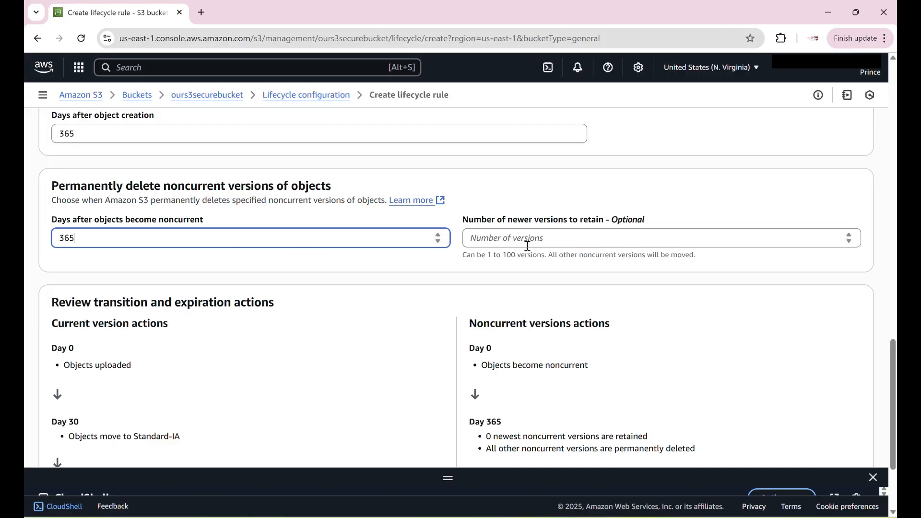
click(542, 237)
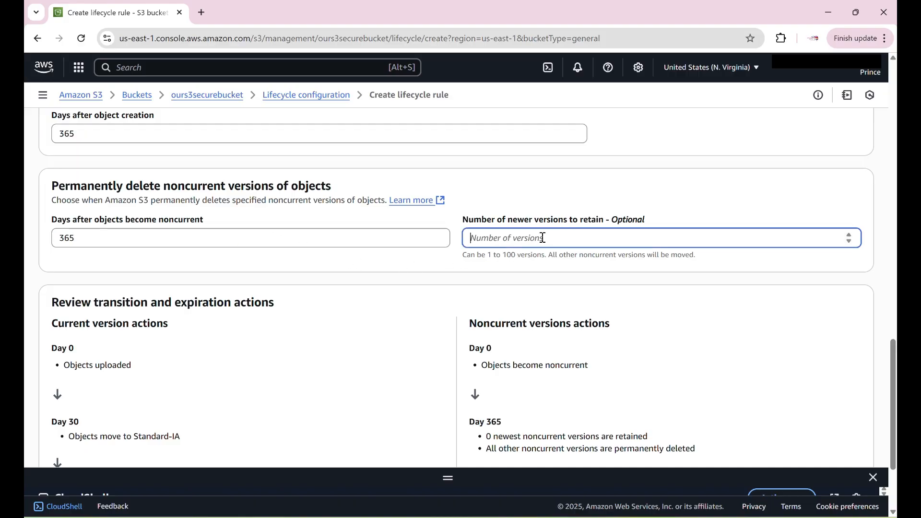
text(2)
scroll(543, 238, down, 3)
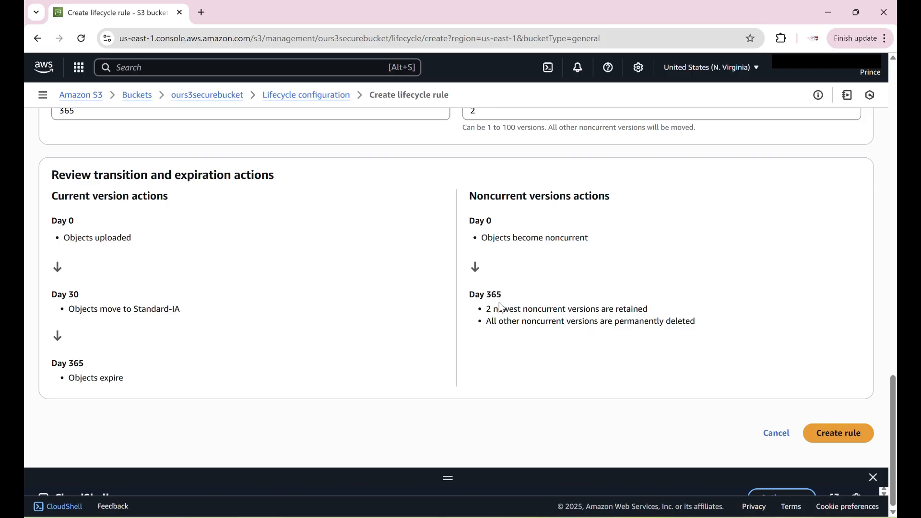
Create the configured lifecycle rule and open the object list of ours3securebucket.
click(833, 434)
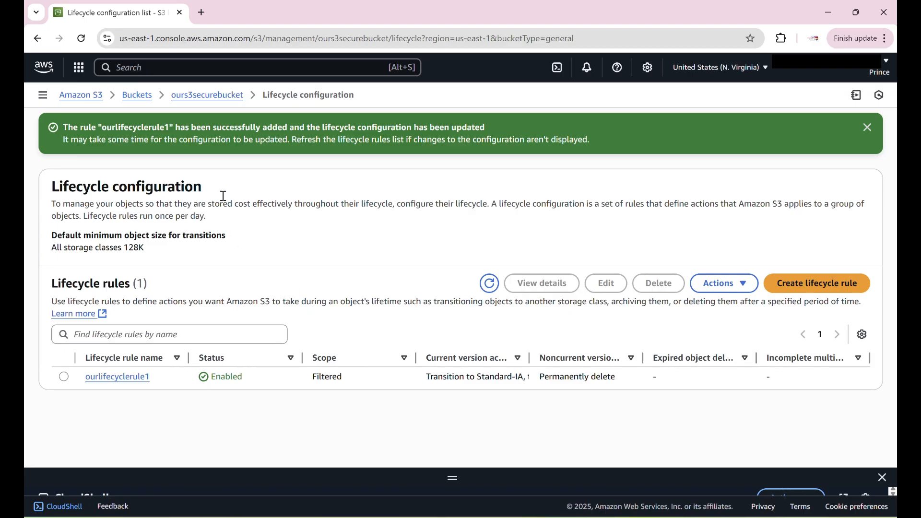
click(138, 95)
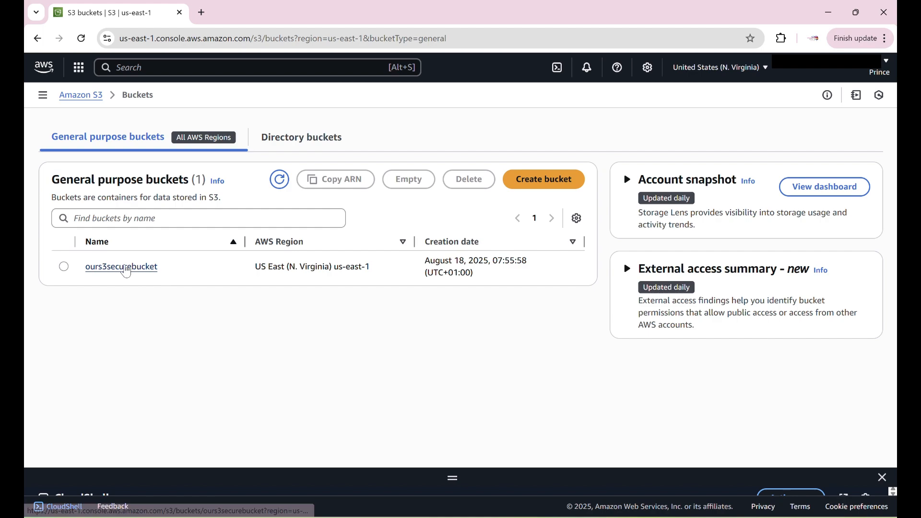
click(126, 269)
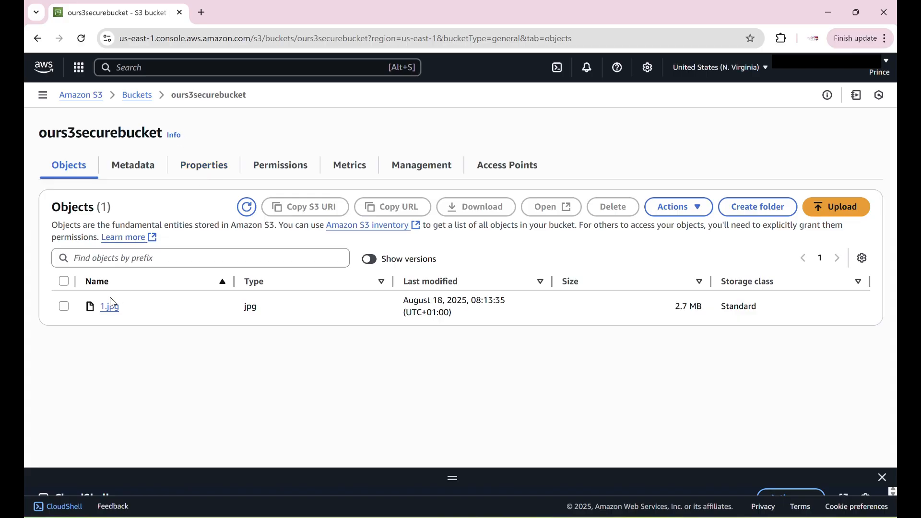
Copy the object URL of 1.jpg and load it in a new browser tab to test public access.
click(113, 310)
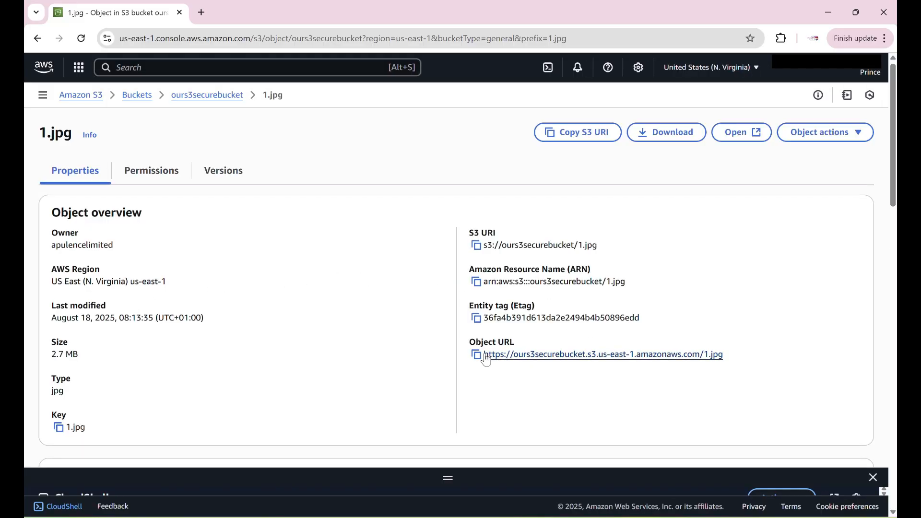
click(477, 356)
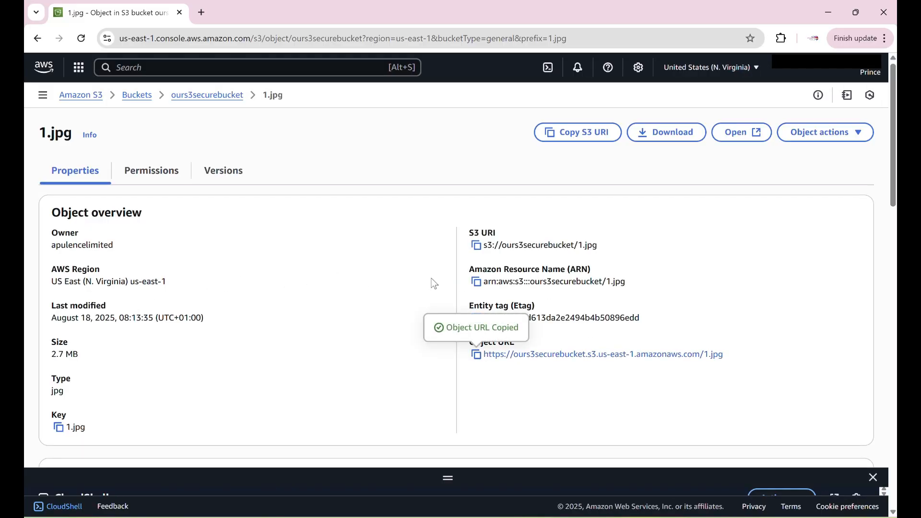
click(204, 18)
key(ctrl+v)
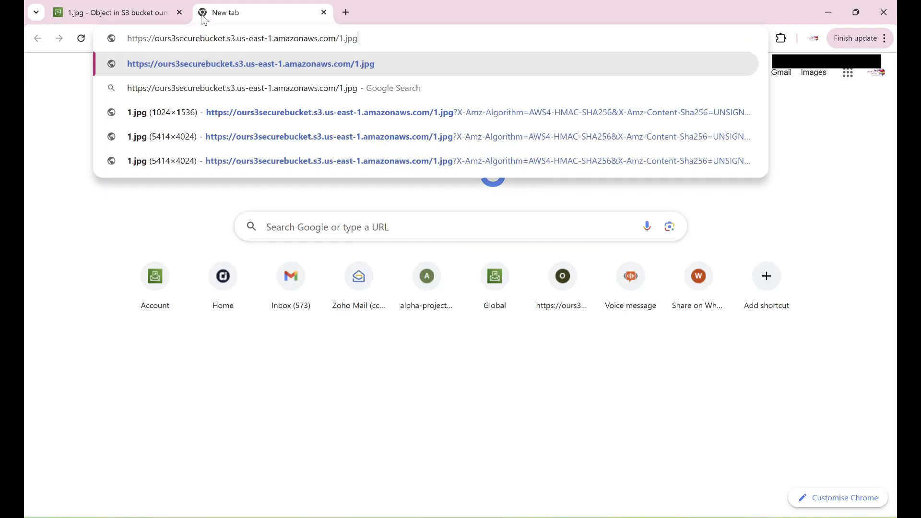
key(Return)
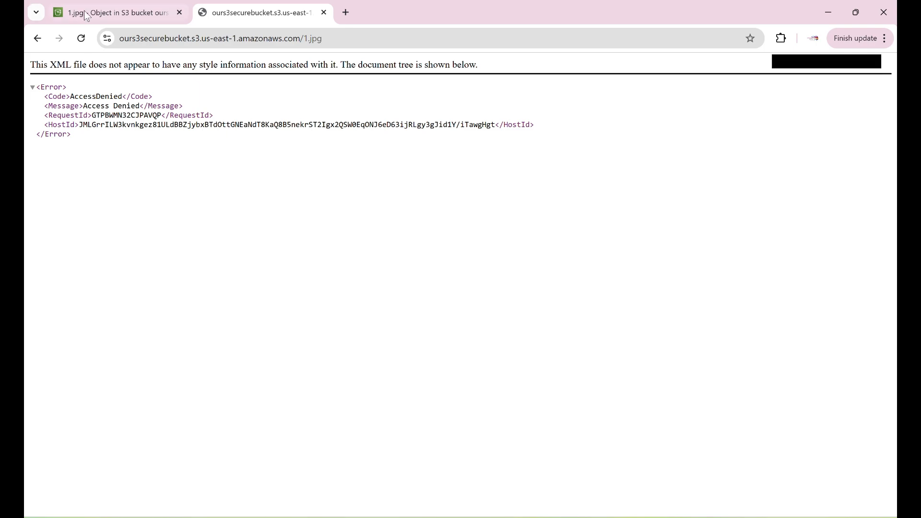
Back in the AWS console, enlarge CloudShell and list the bucket's contents with aws s3 ls s3://ours3securebucket.
click(133, 20)
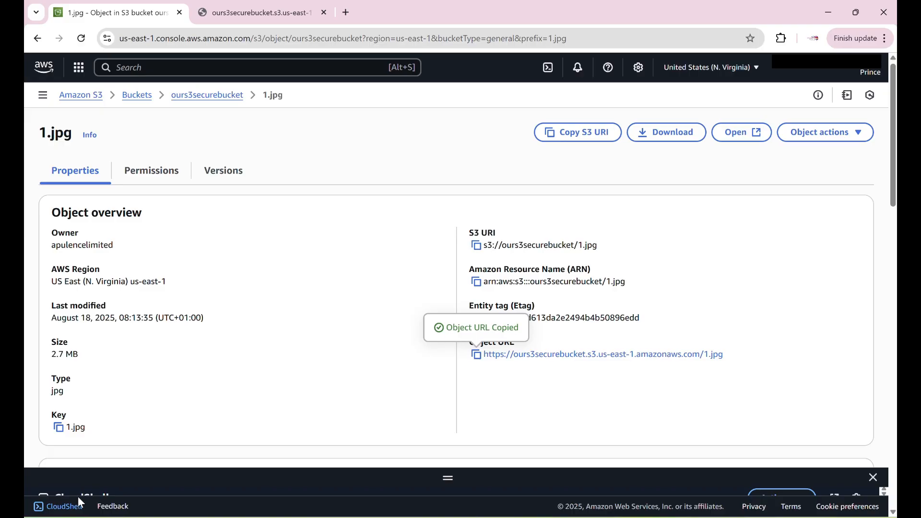
click(73, 508)
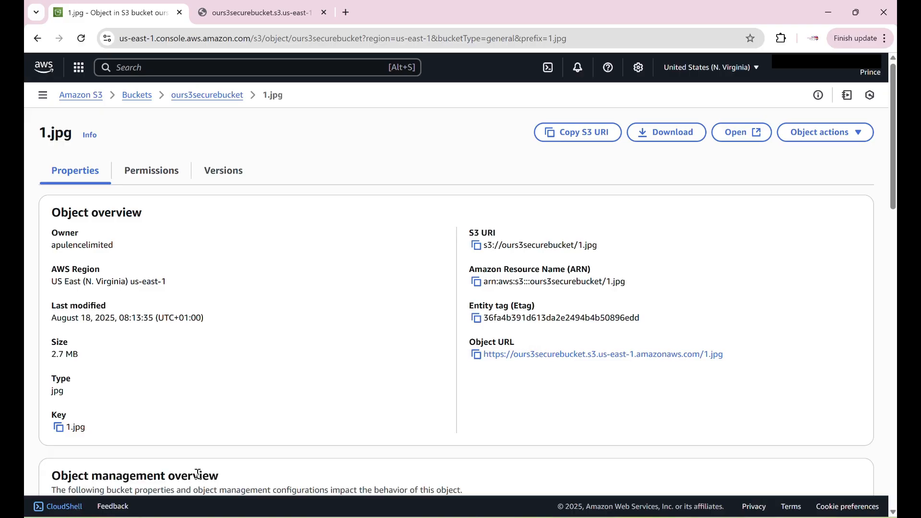
click(65, 511)
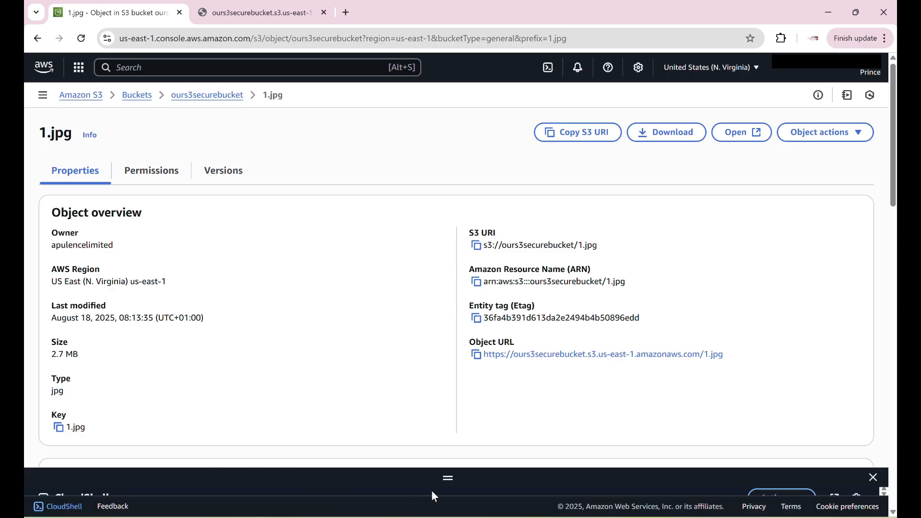
drag(448, 477, 438, 246)
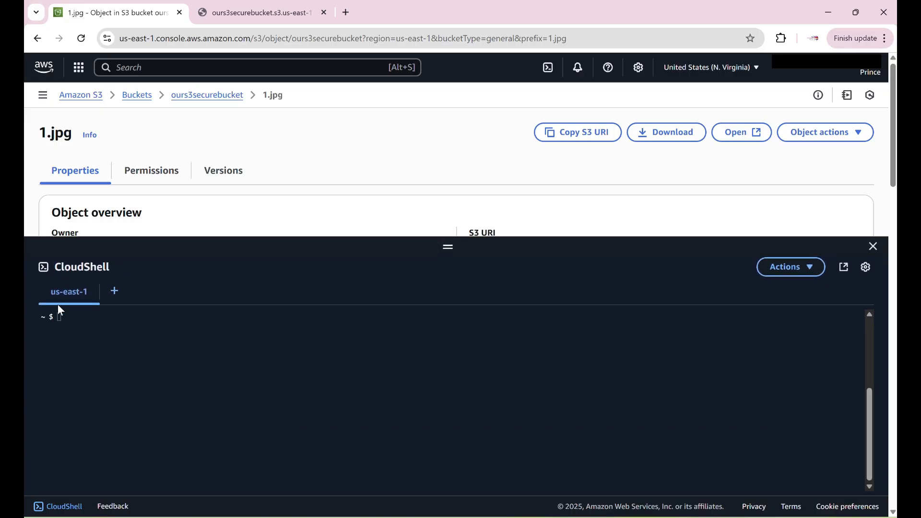
click(73, 319)
text(aws s3 ls s3://ours3securebucket)
key(Return)
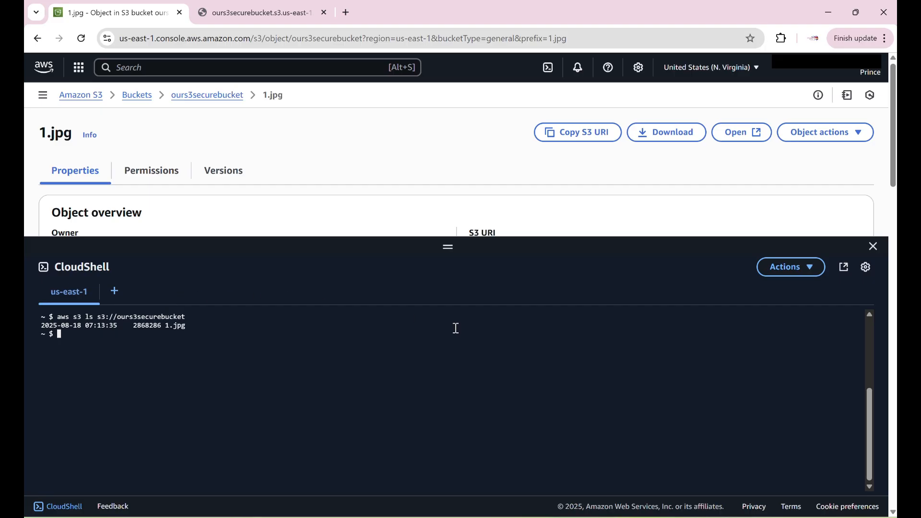
scroll(522, 386, down, 5)
scroll(521, 387, up, 2)
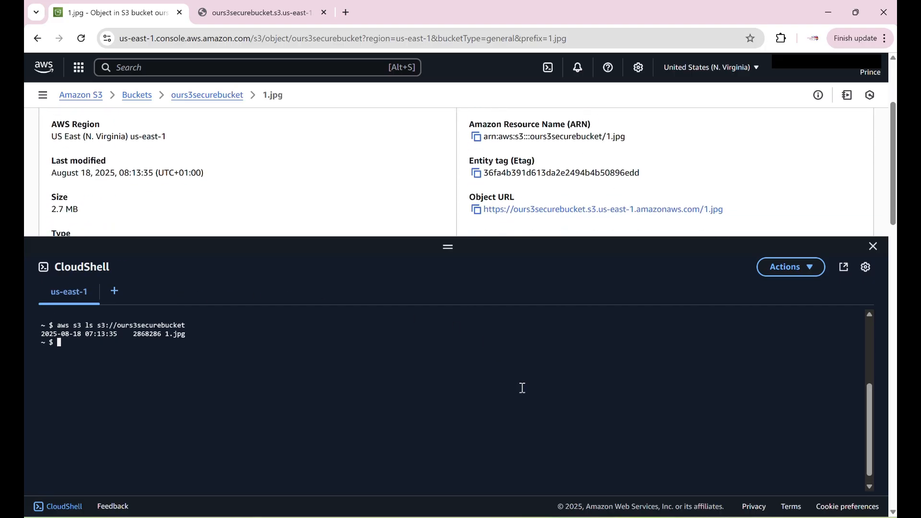